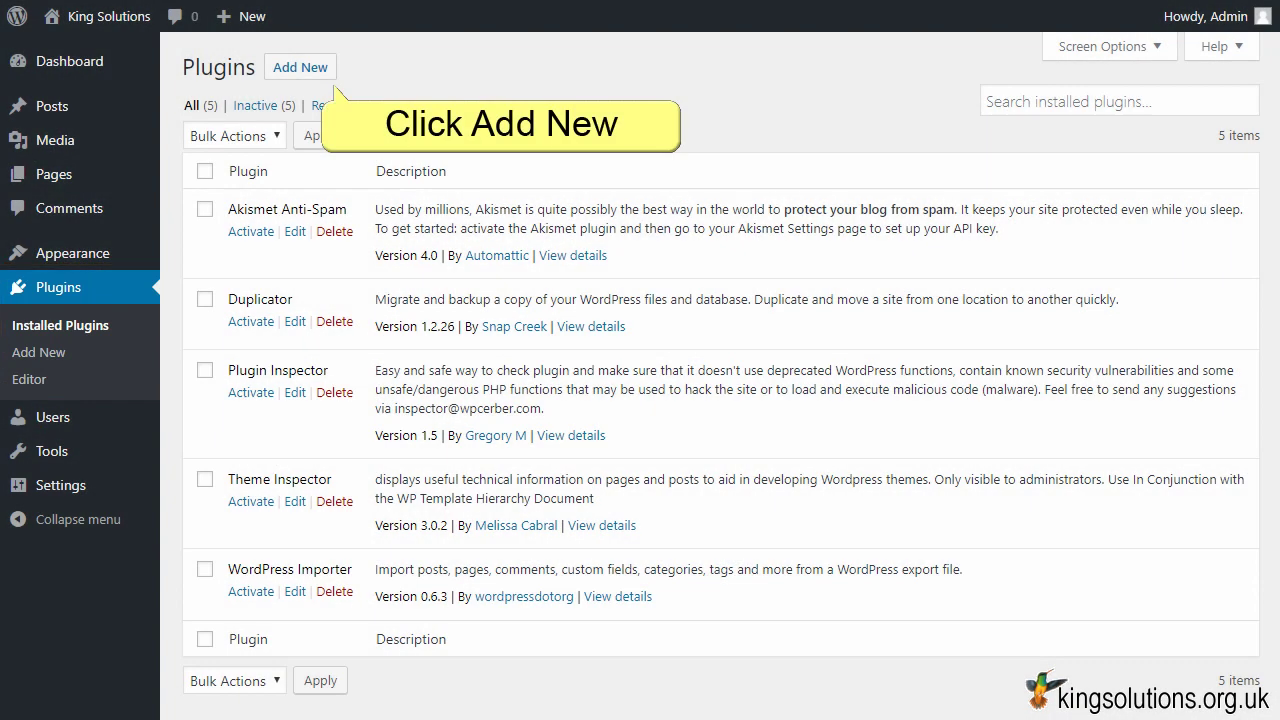
Search the plugin directory for 'give', then install and activate the Give donation plugin
click(310, 67)
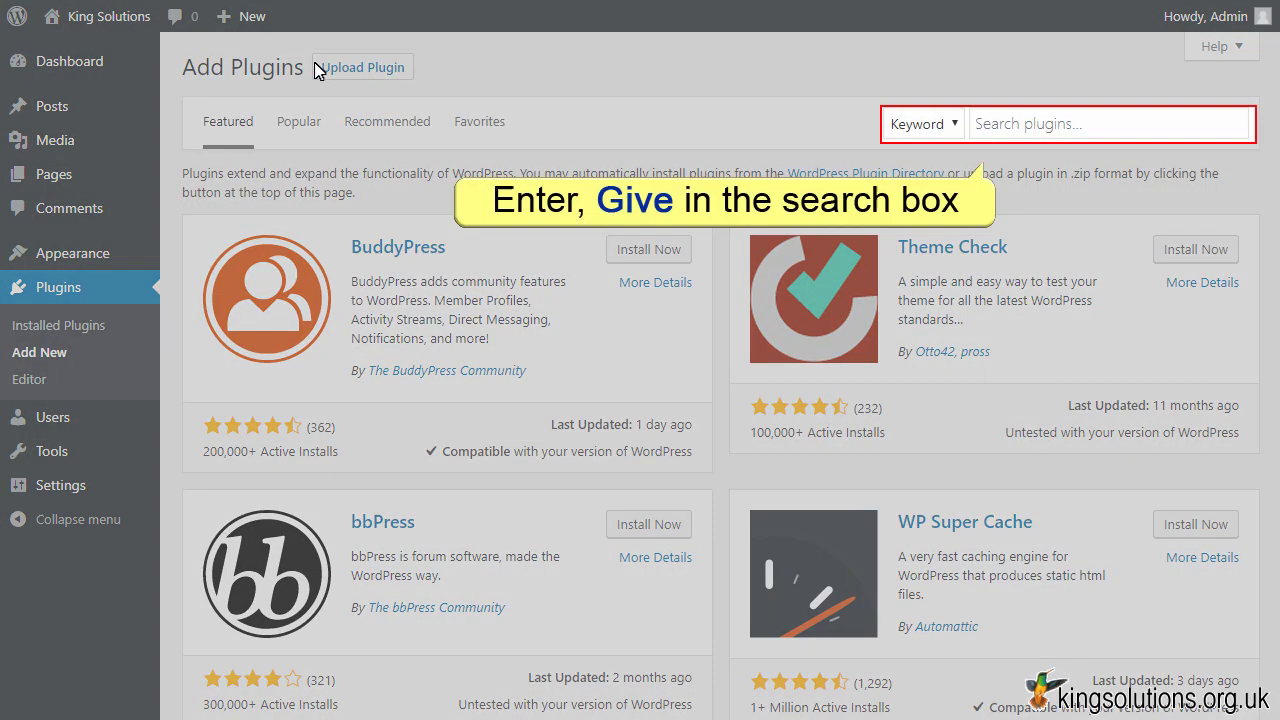
click(1103, 123)
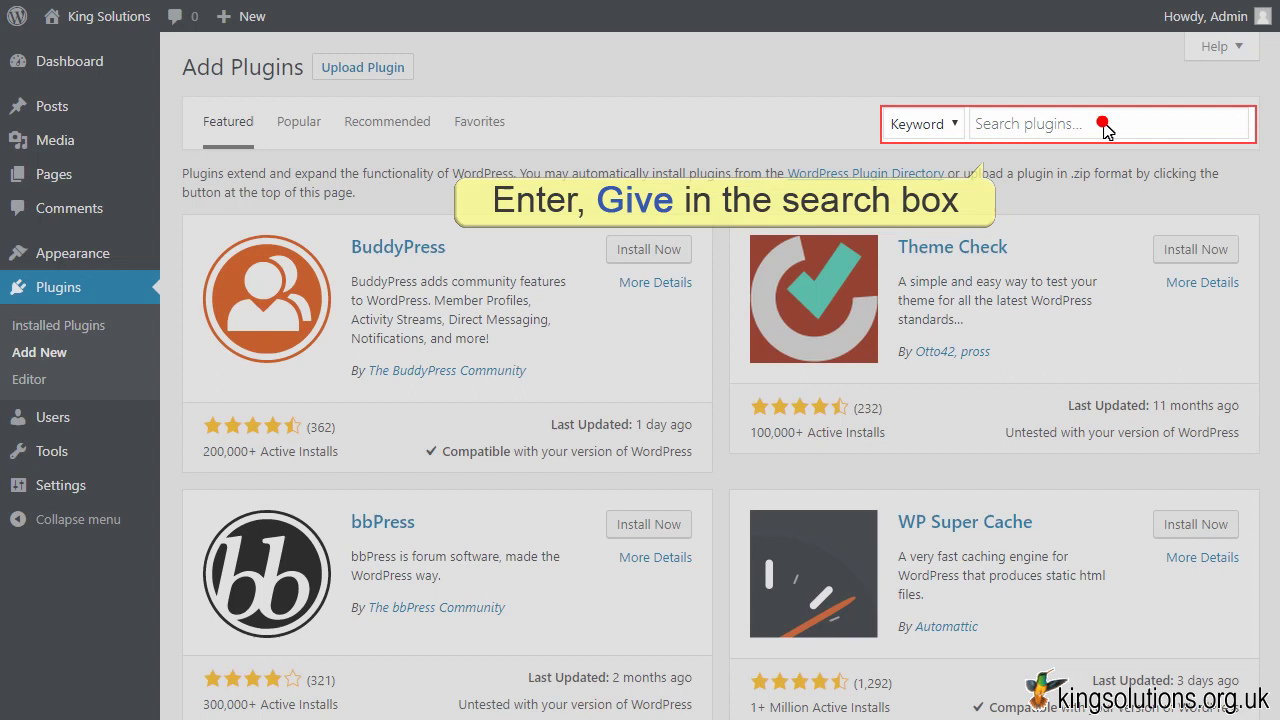
text(give)
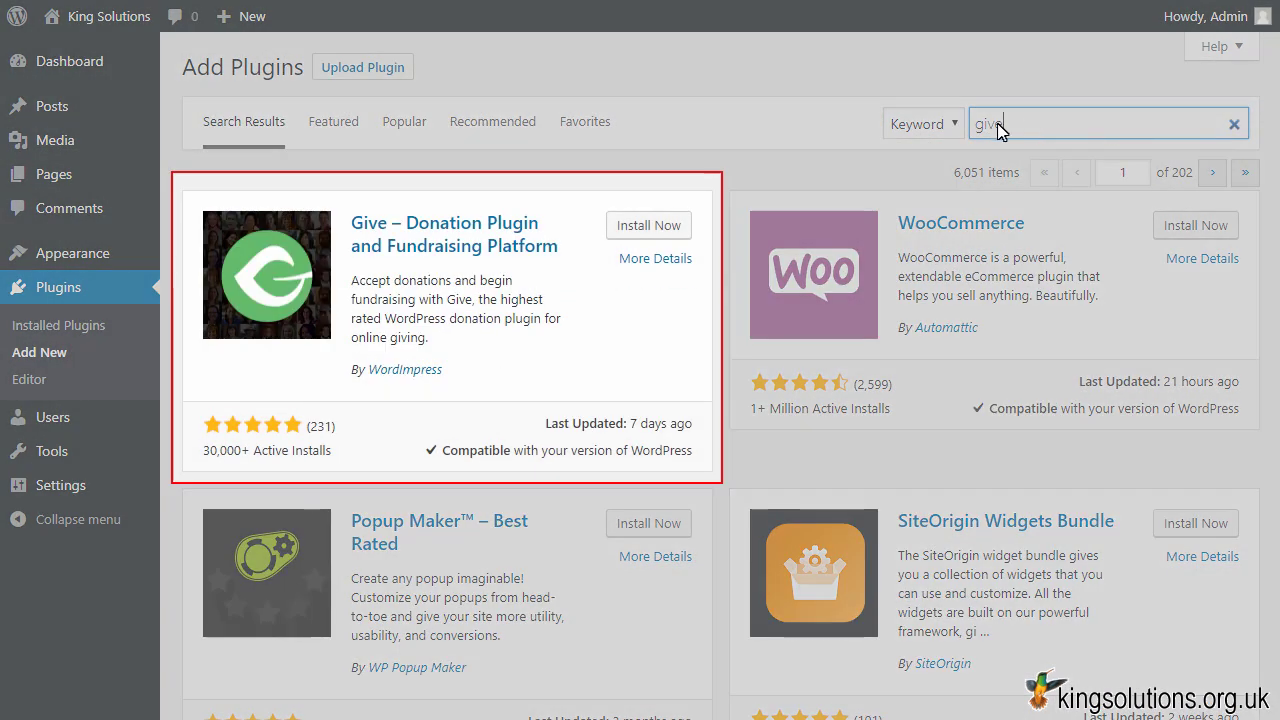
click(645, 228)
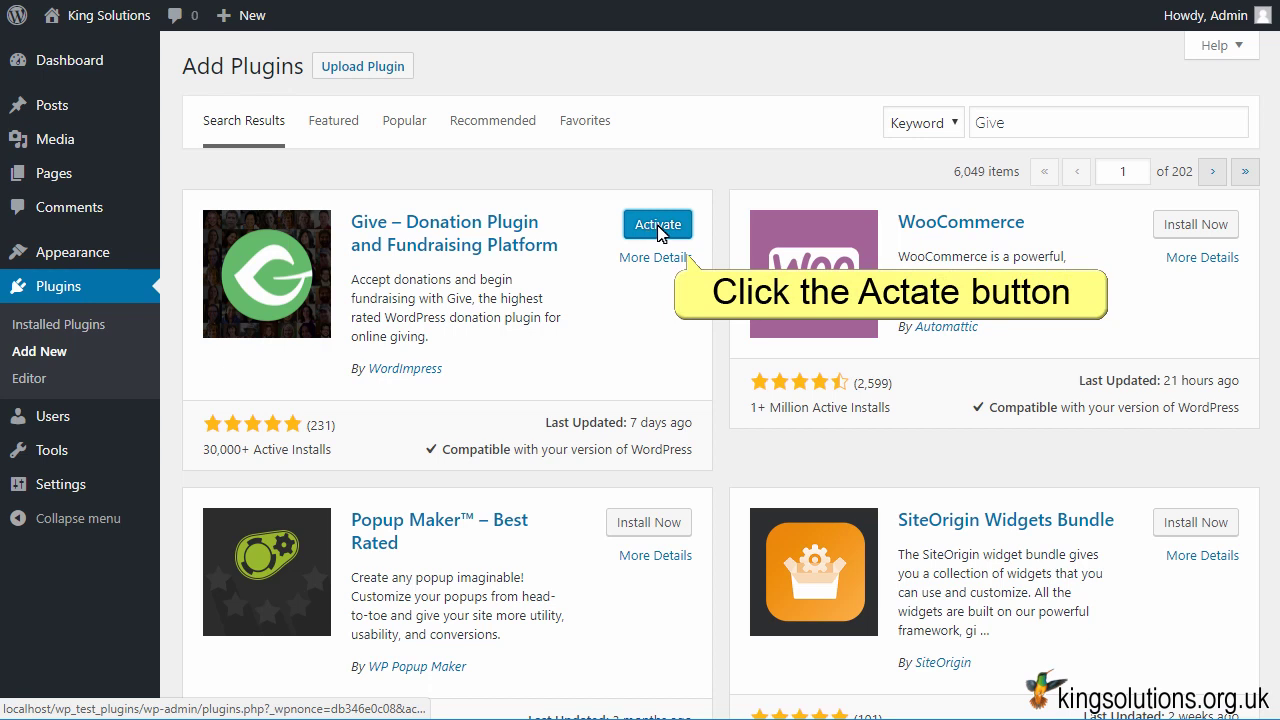
click(662, 228)
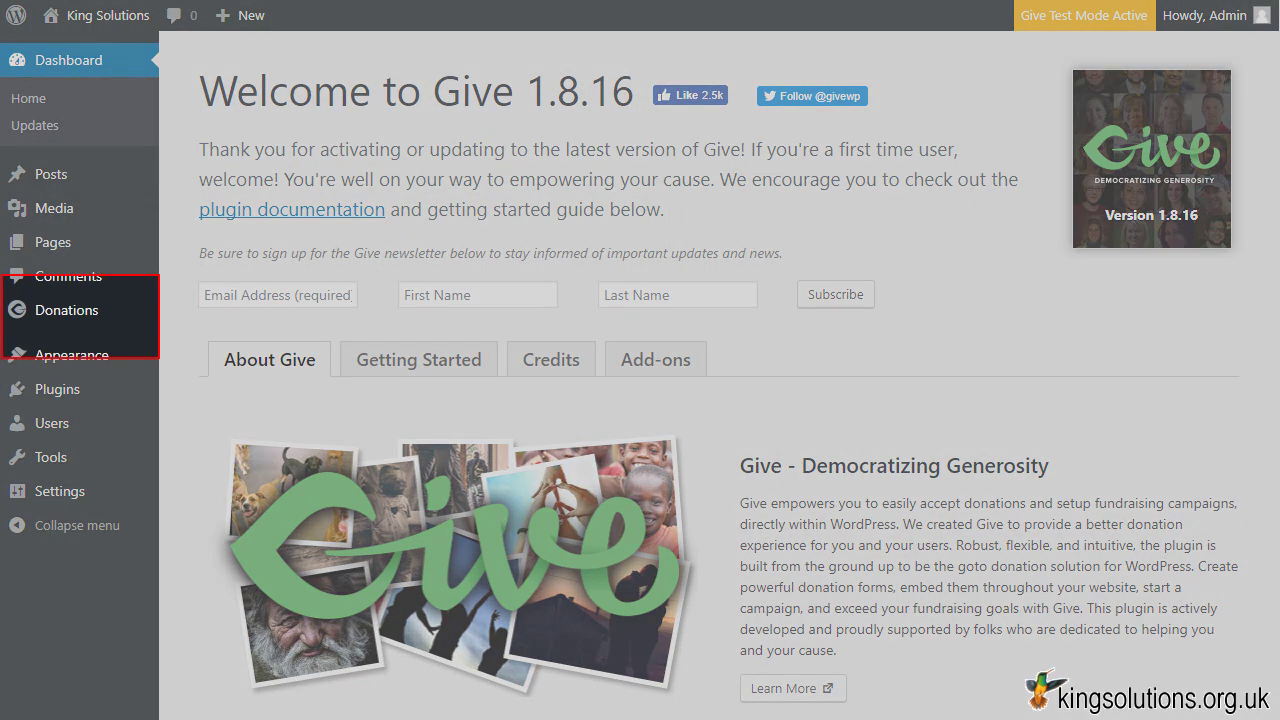
Review the Give 1.8.16 welcome page and the new Donations menu's submenu
scroll(720, 375, down, 6)
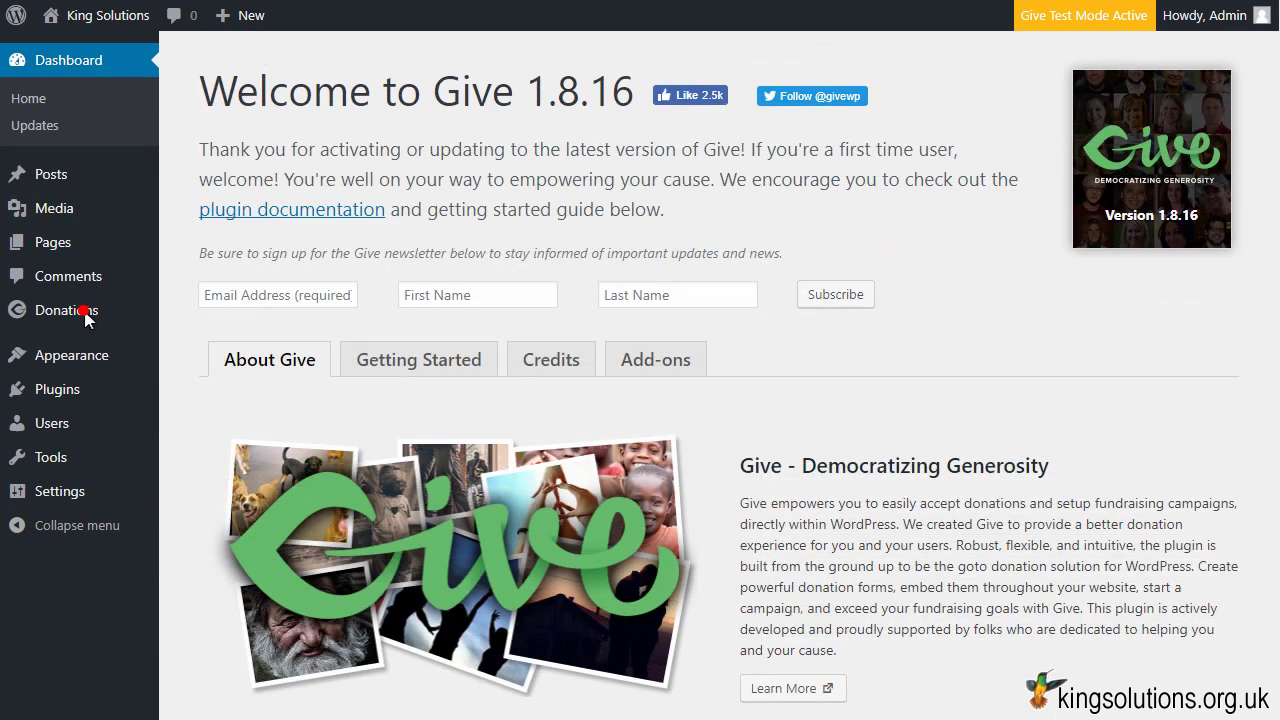
mouse_move(86, 316)
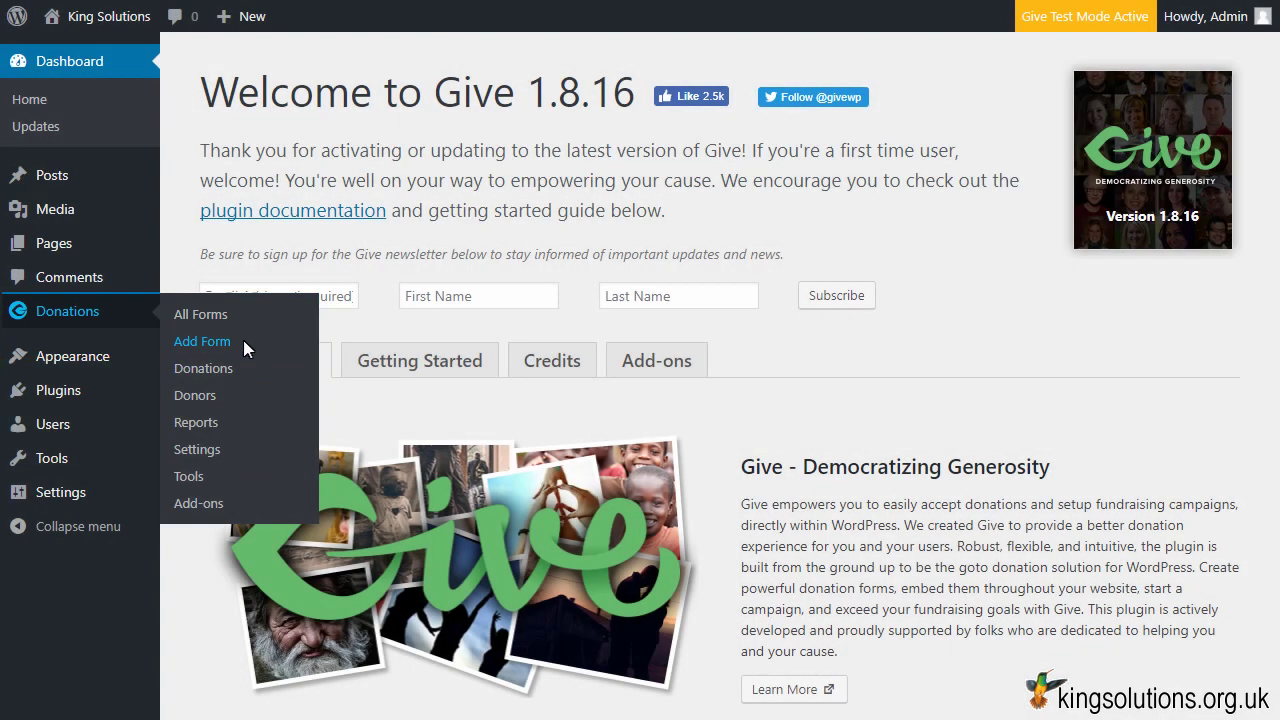
Start a new donation form and enable custom donation amounts
click(243, 343)
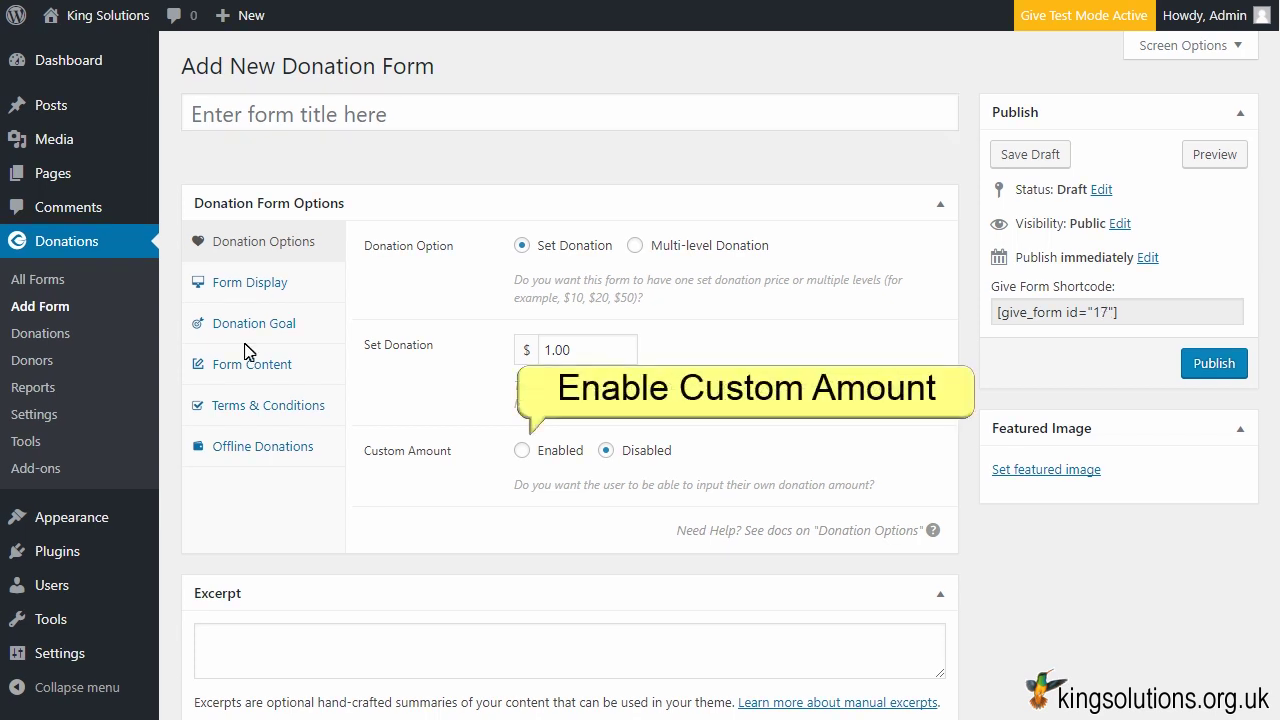
click(522, 451)
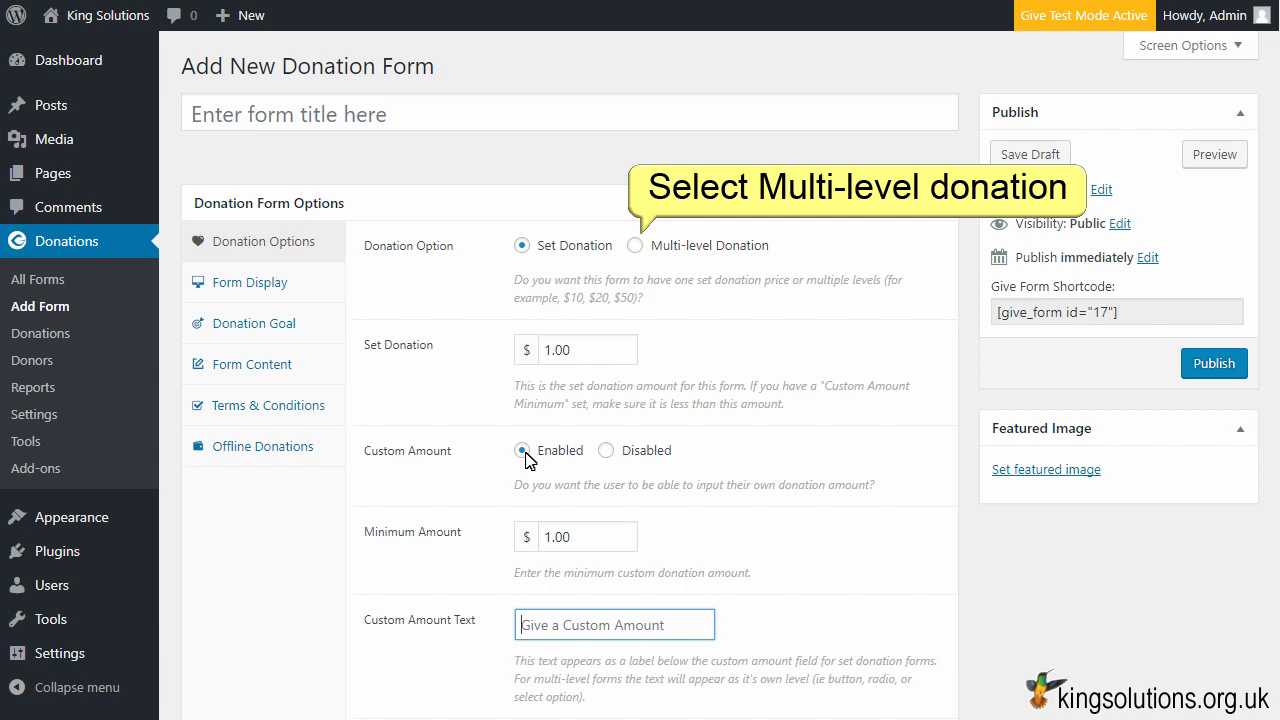
Switch the form to Multi-level Donation and bring the donation levels into view
click(637, 246)
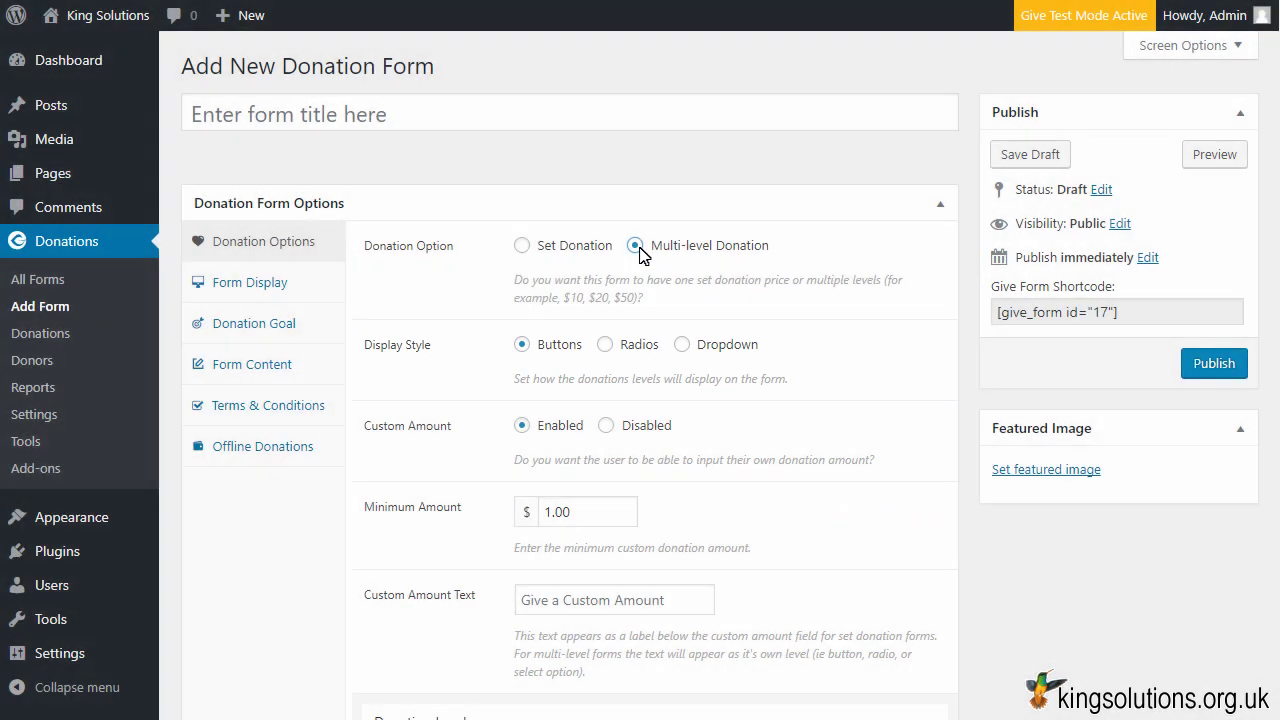
scroll(640, 255, down, 6)
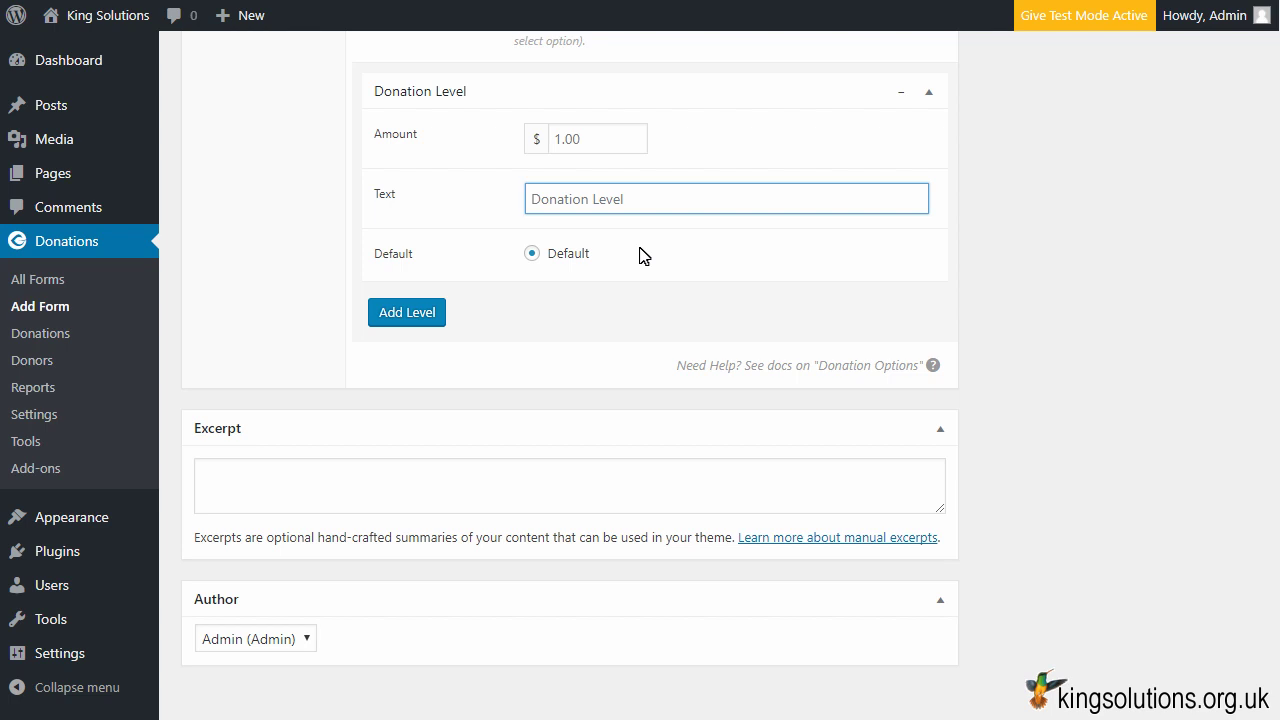
Name the first donation level Basic and add a Bronze level at 10.00
click(641, 204)
text(Basic)
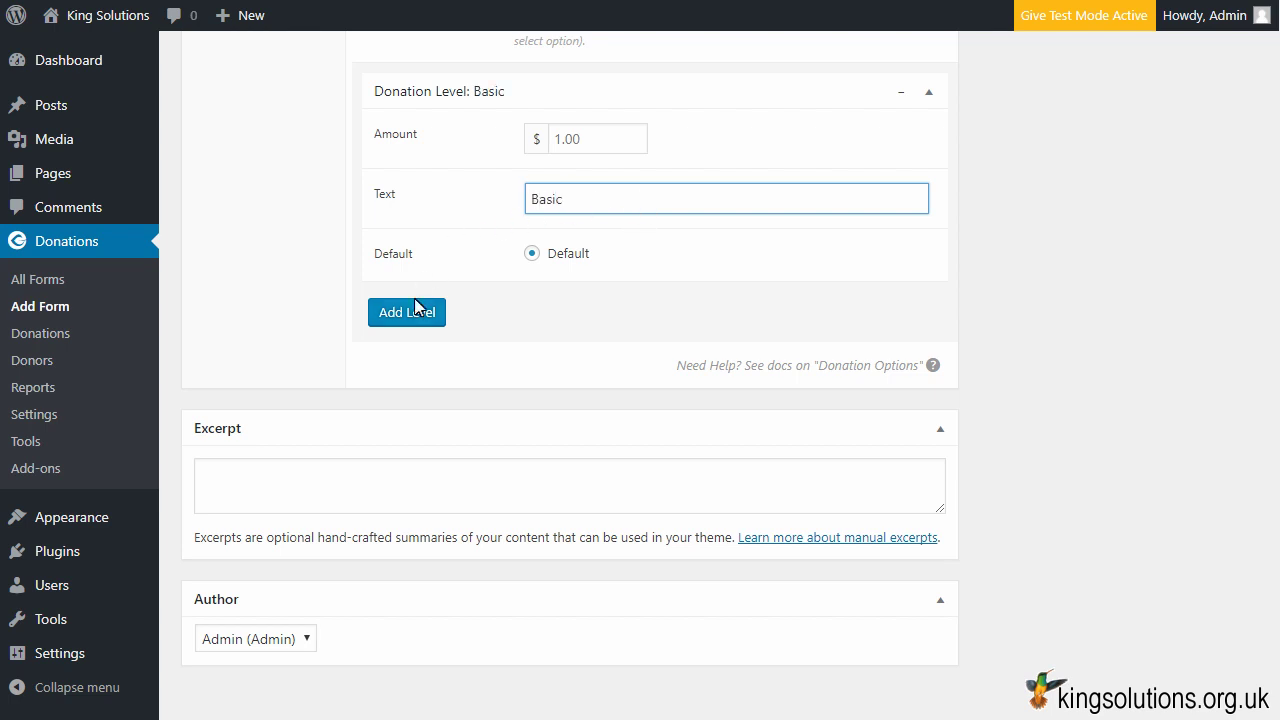
click(415, 307)
click(595, 362)
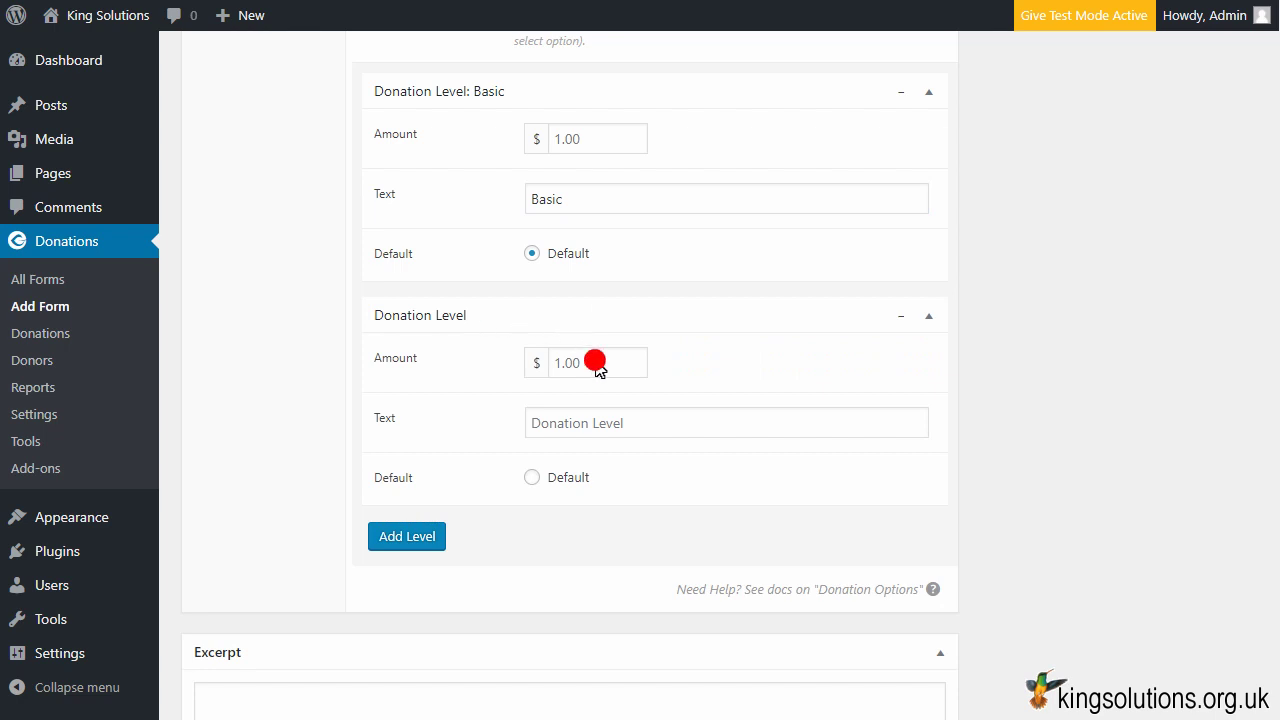
text(10.00)
click(603, 423)
text(Bro)
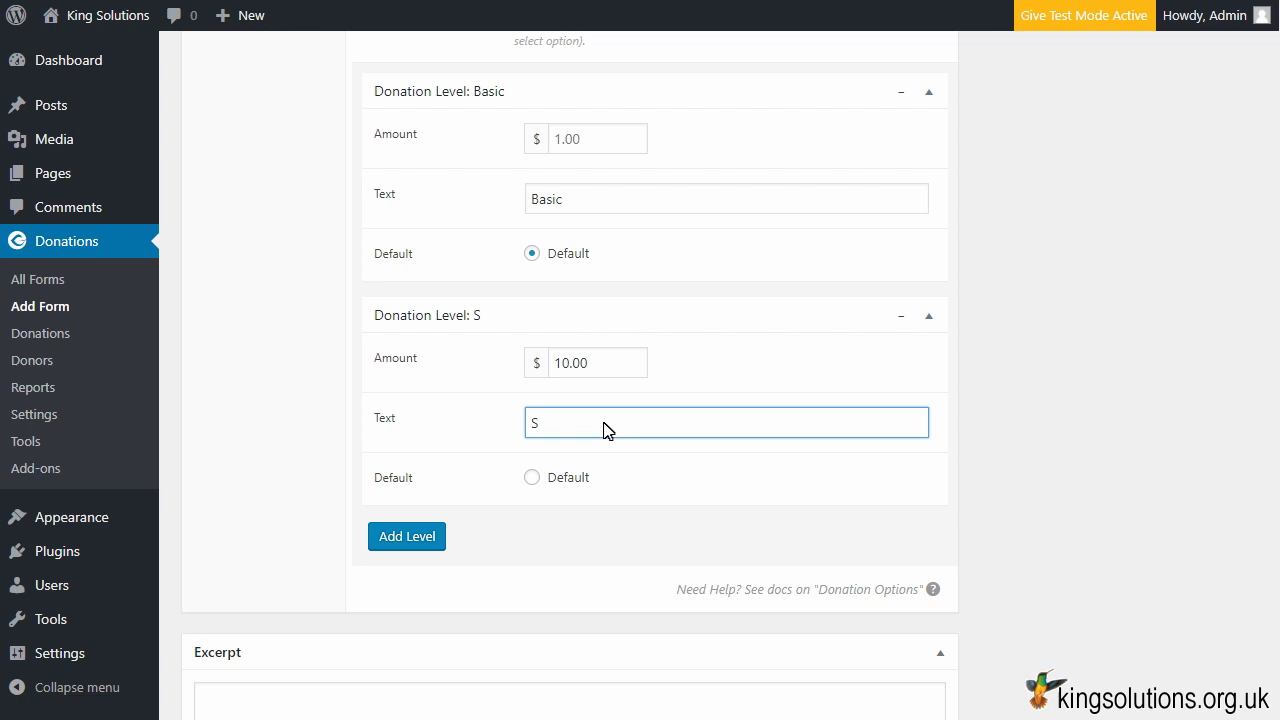
text(nze)
Add a Silver level at 20.00 and make it the default
click(404, 530)
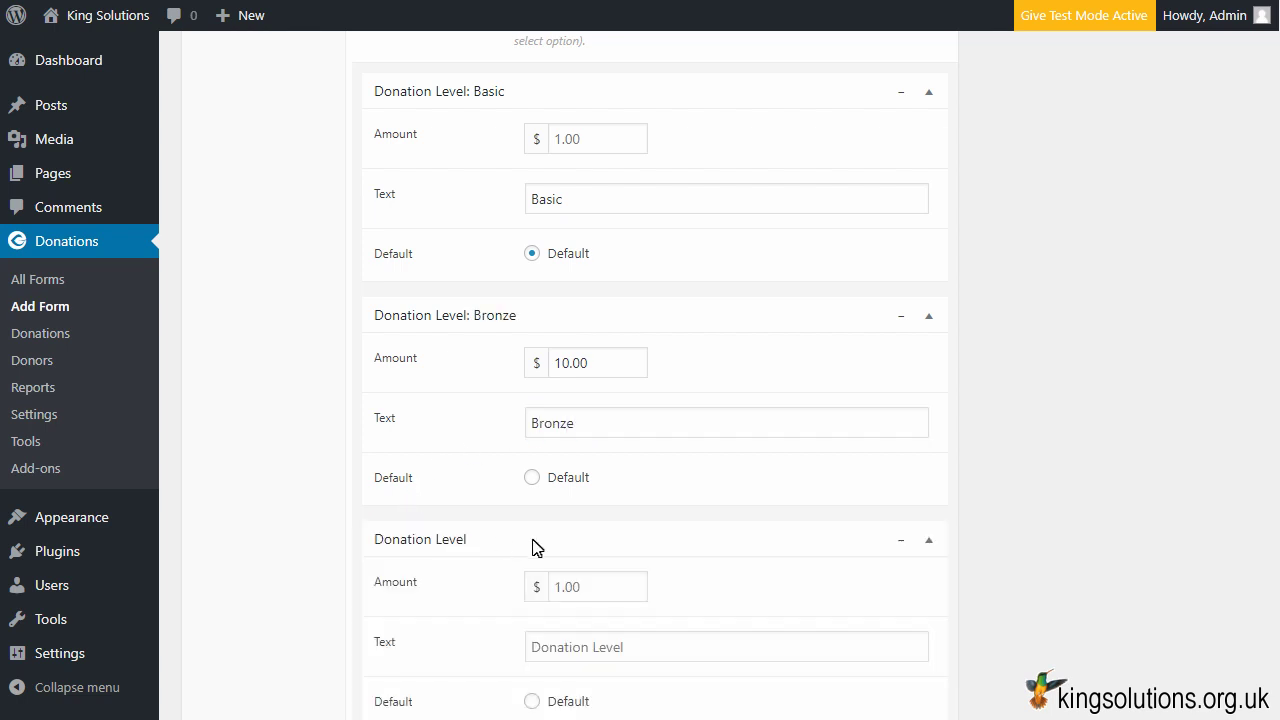
click(609, 588)
text(20.)
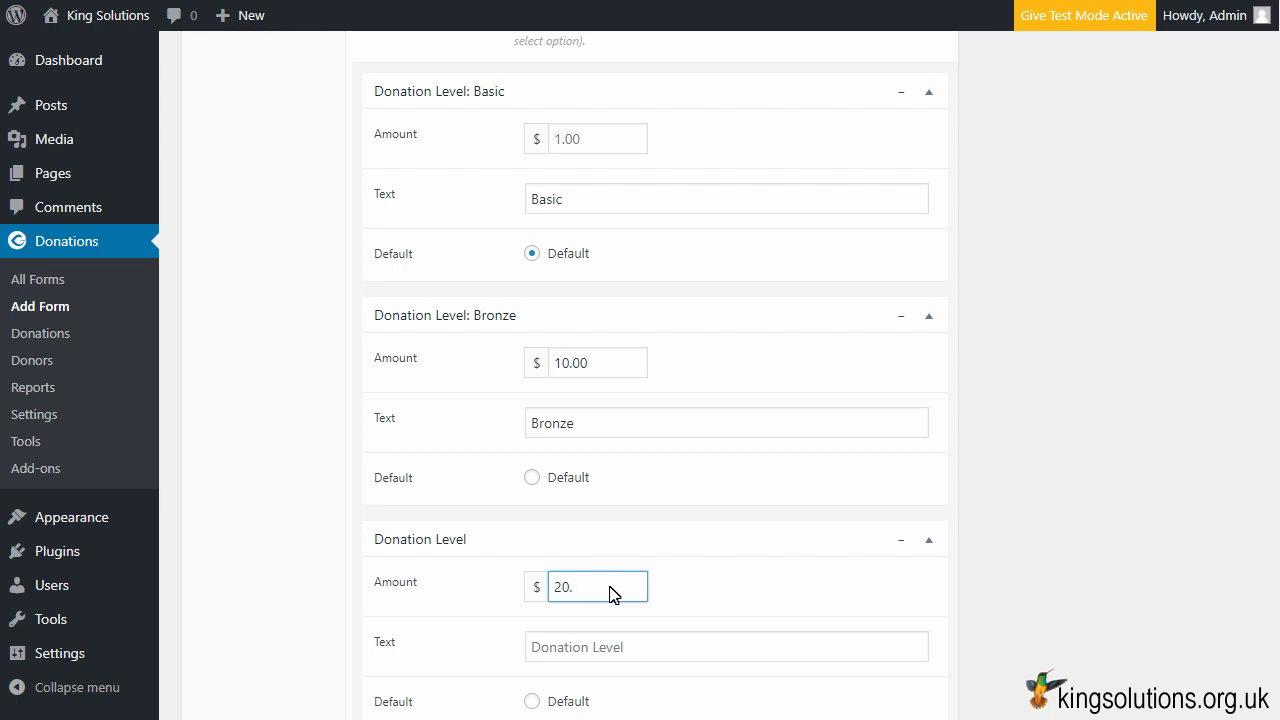
text(00)
click(646, 645)
text(Silve)
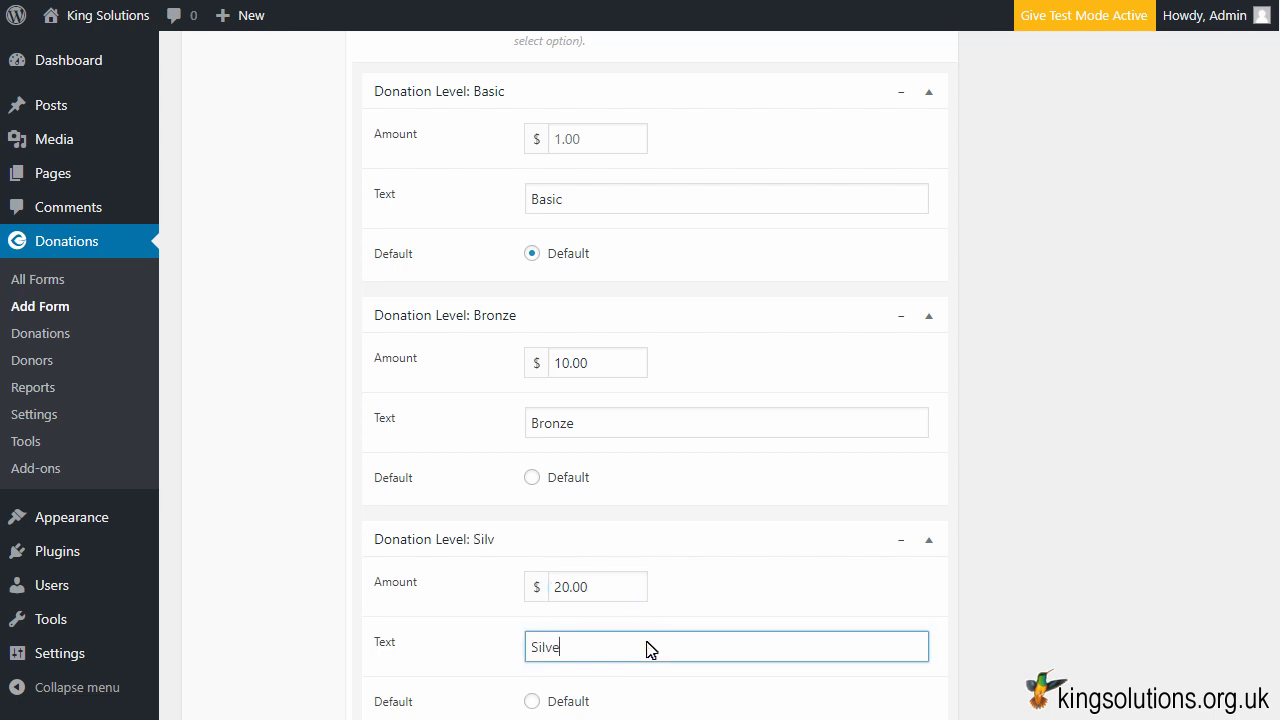
text(r)
click(532, 701)
Add a Gold level at 50.00 and one more blank level
scroll(534, 700, down, 5)
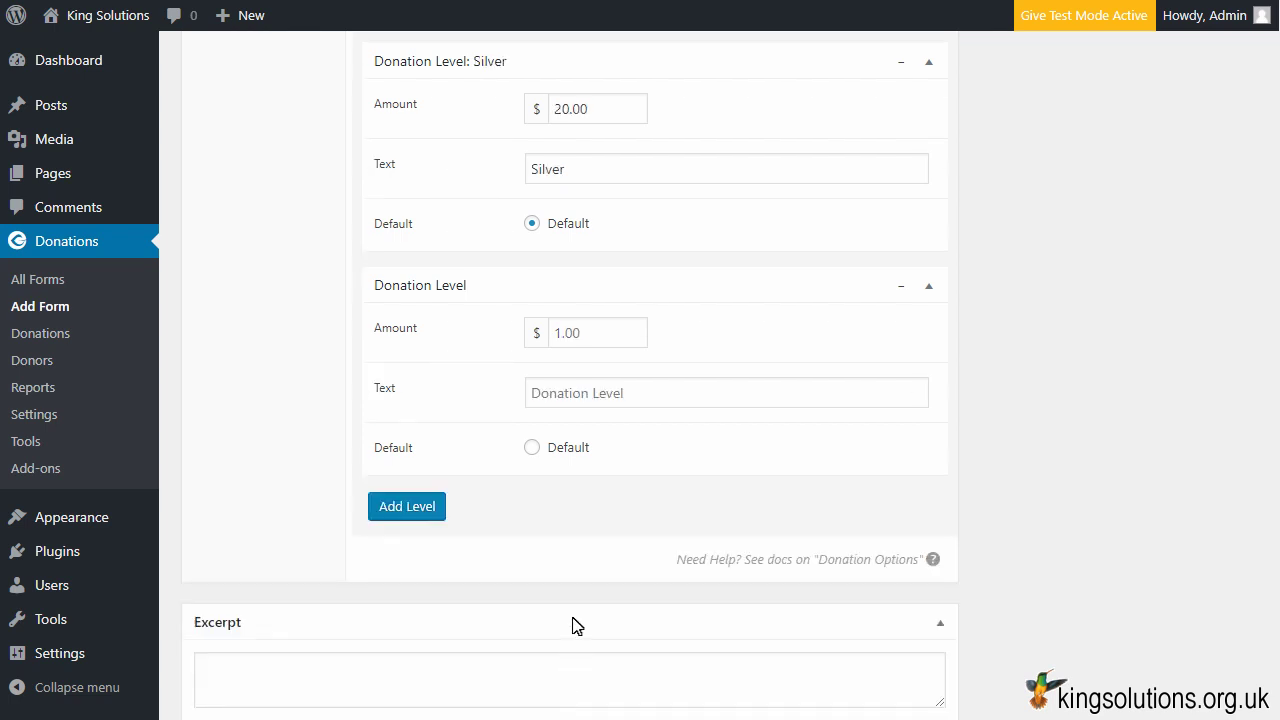
click(590, 336)
text(50.0)
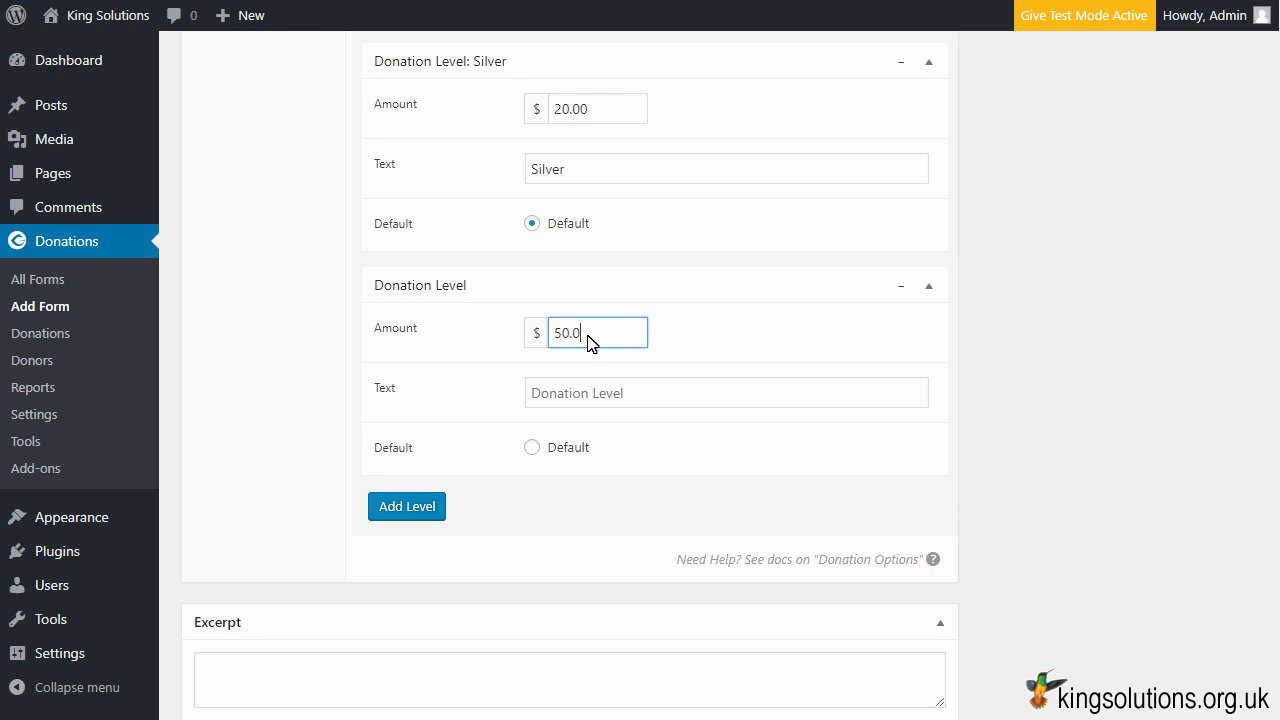
text(0)
click(622, 392)
text(Gold)
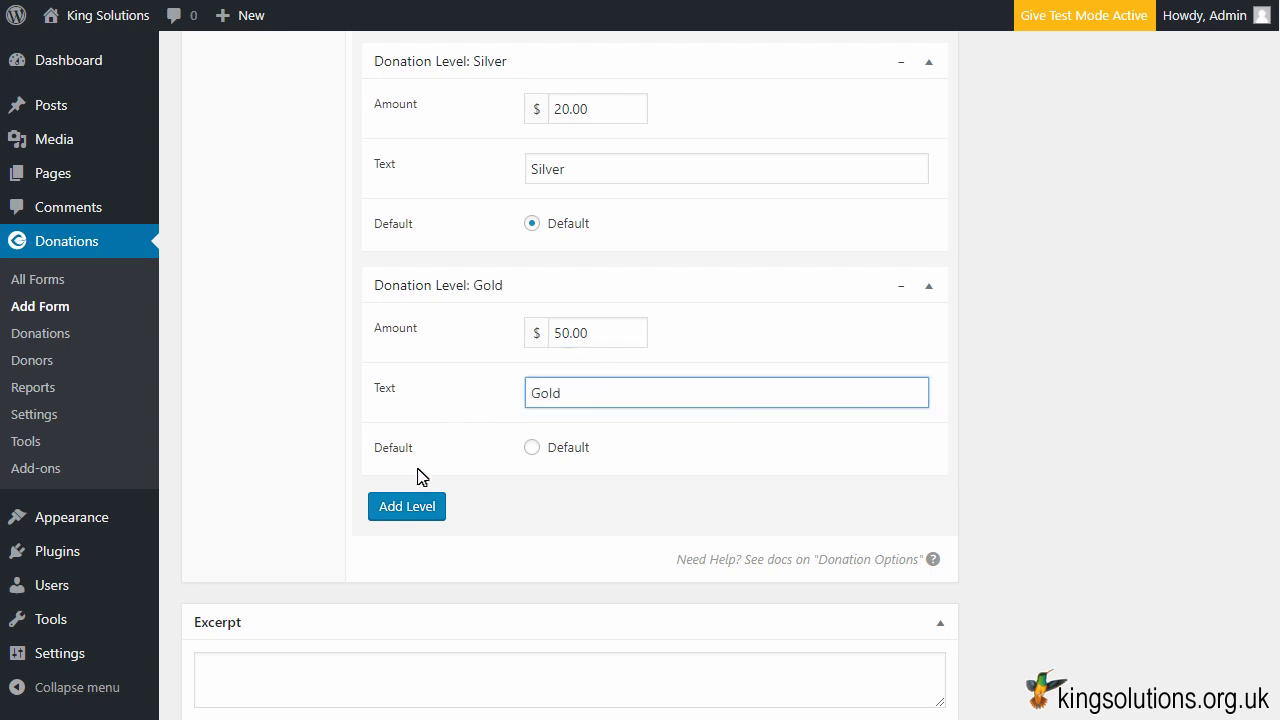
click(412, 505)
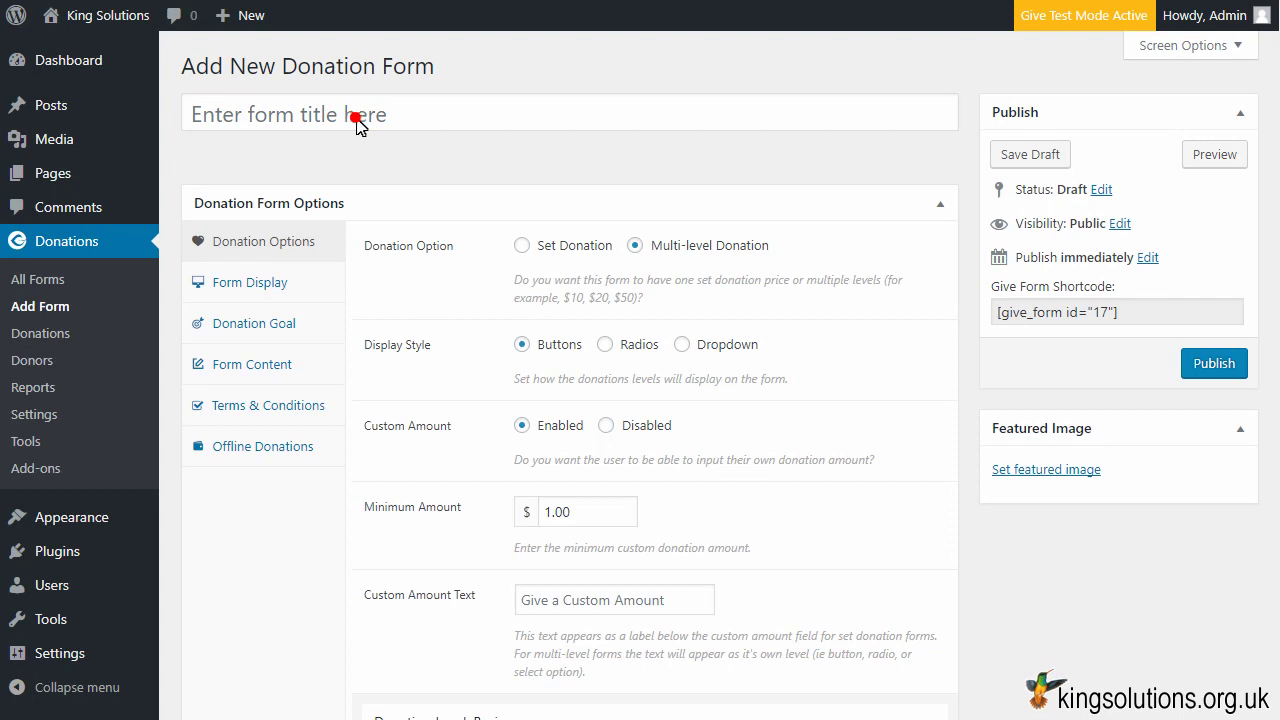
Title the form 'Save My Dog Poodles' and save it as a draft
click(356, 117)
text(Save)
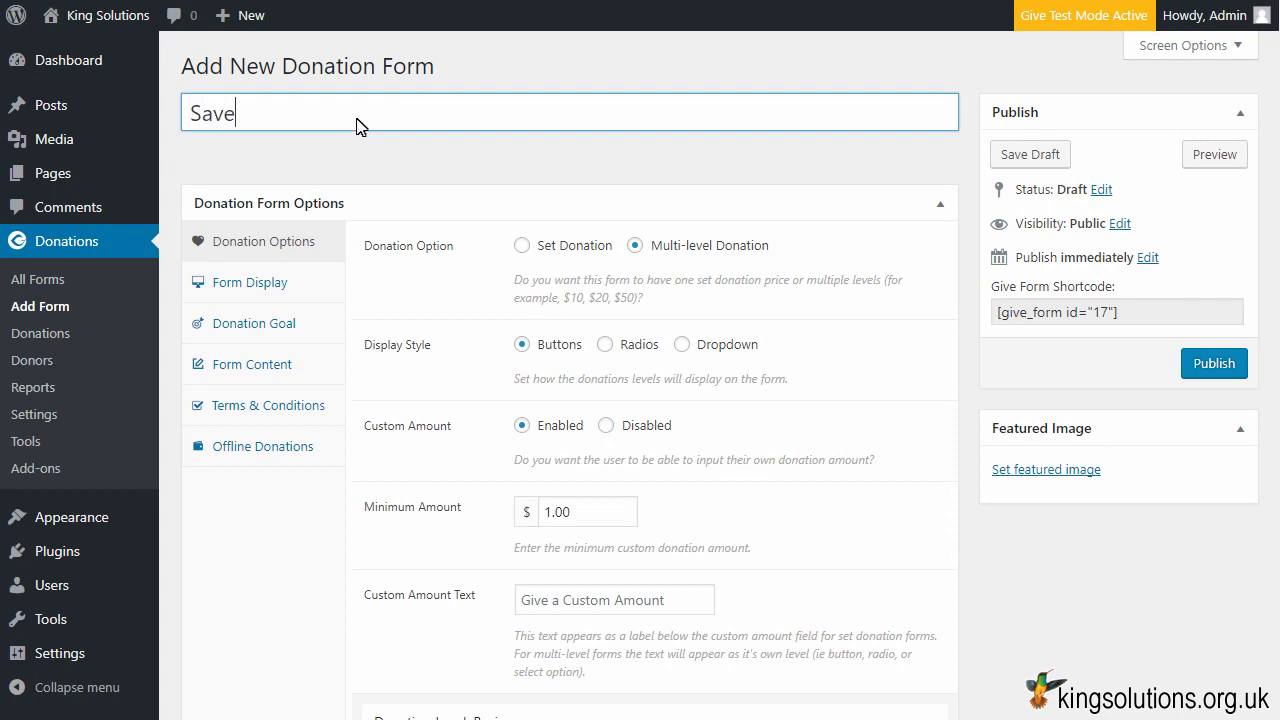
text( My Dog Poodl)
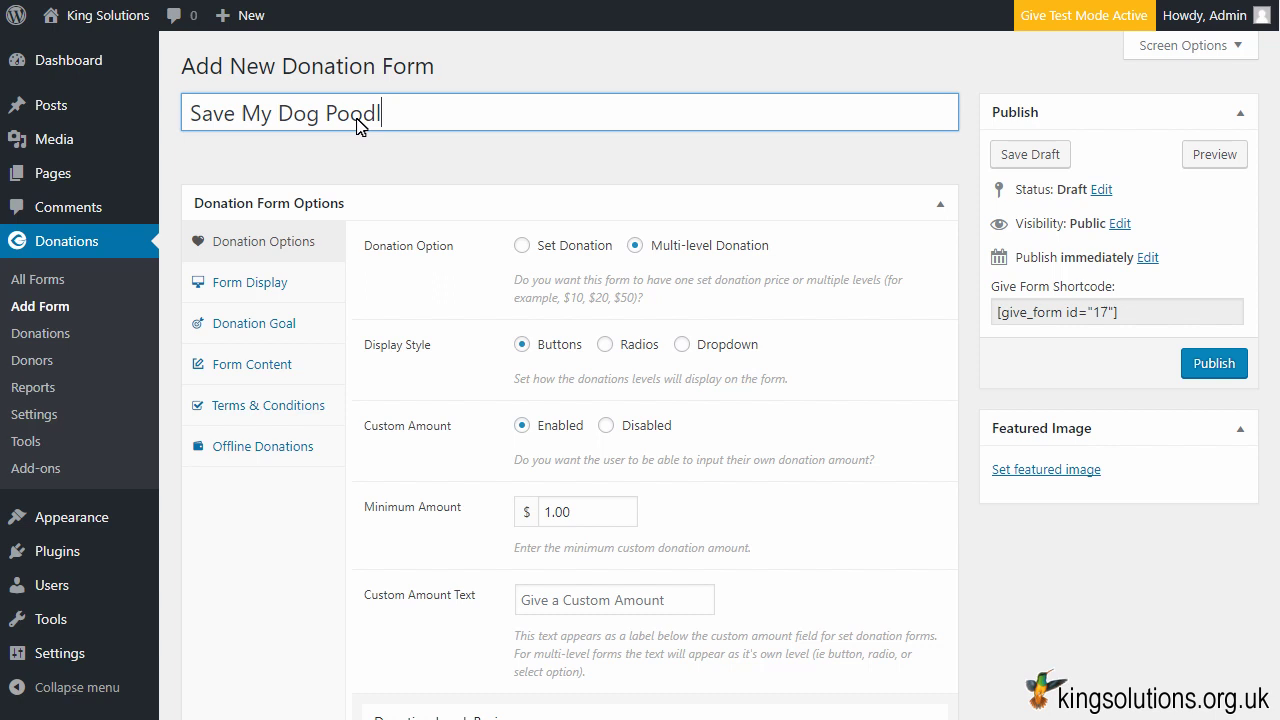
text(es)
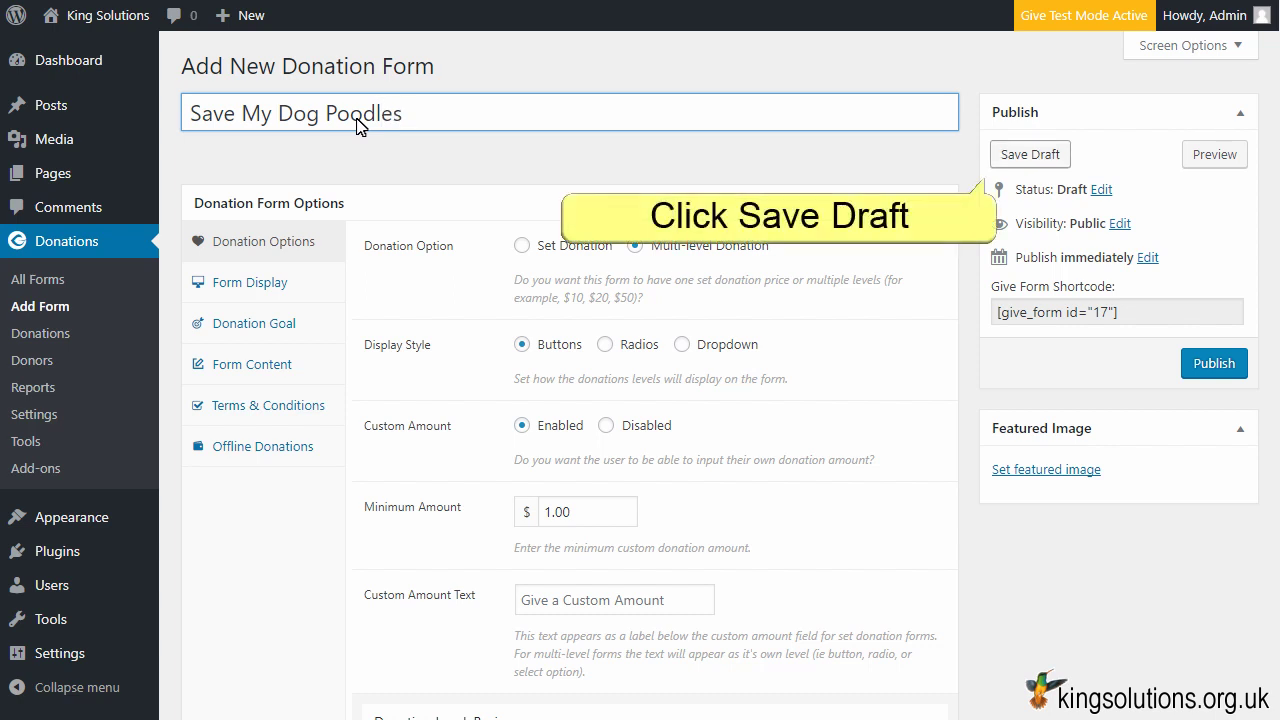
click(1033, 158)
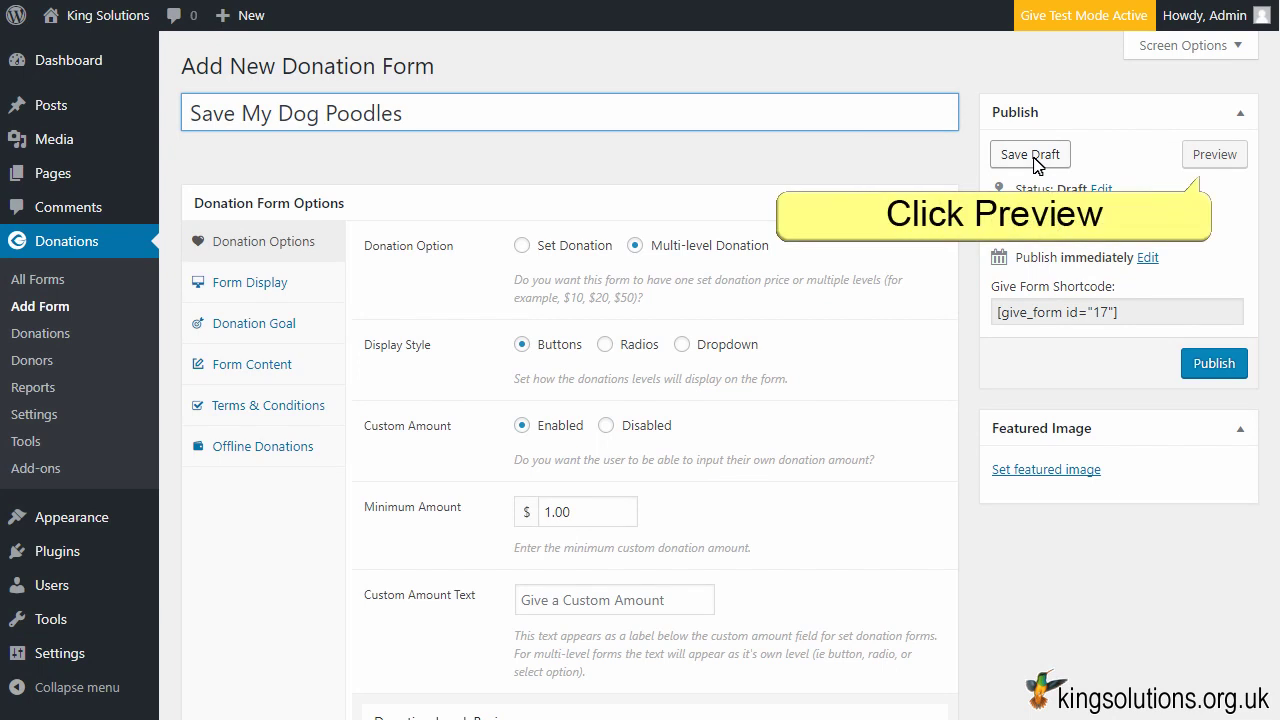
Preview the form, trying Basic, Bronze, Silver, Gold and a custom amount, ending on Silver
click(1212, 155)
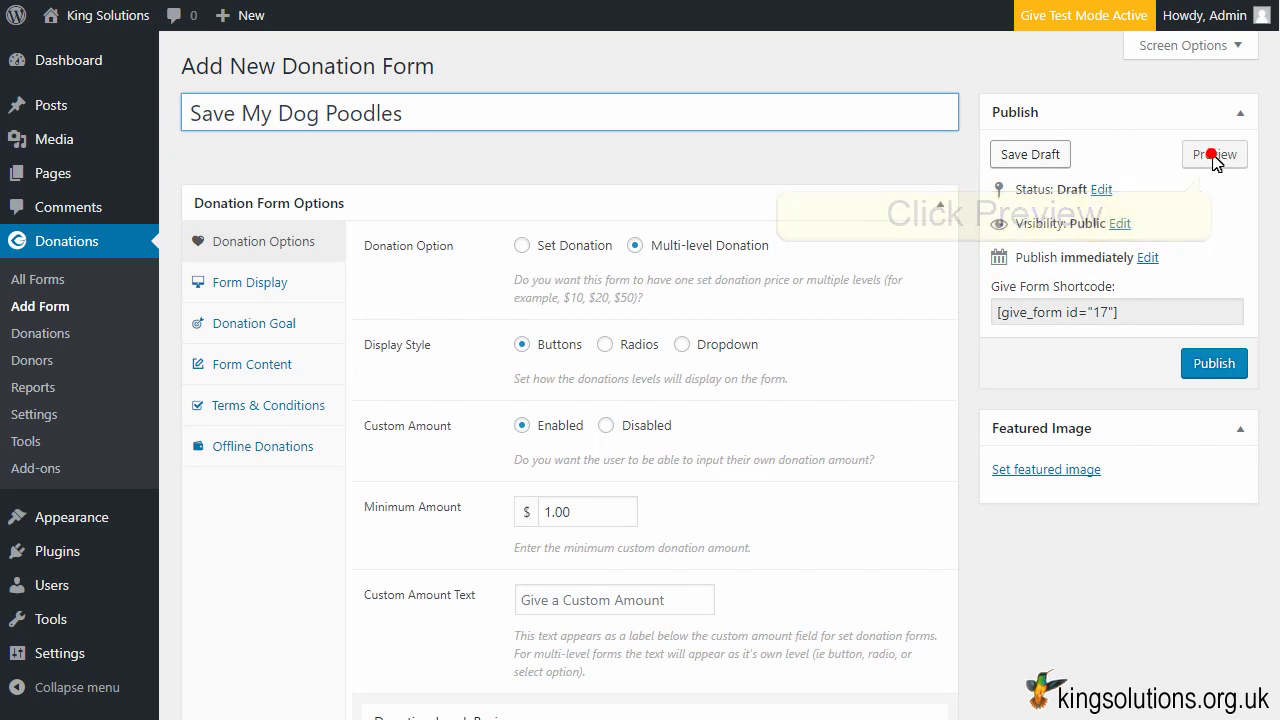
scroll(1211, 150, down, 3)
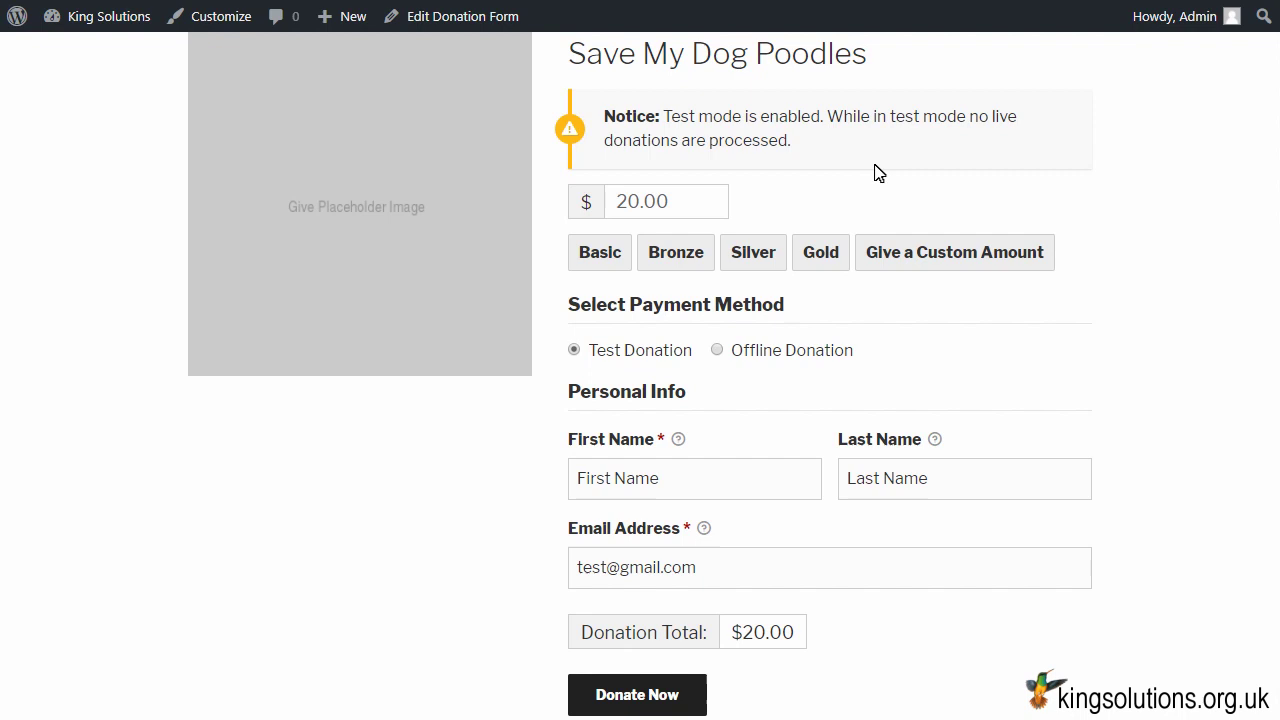
click(603, 250)
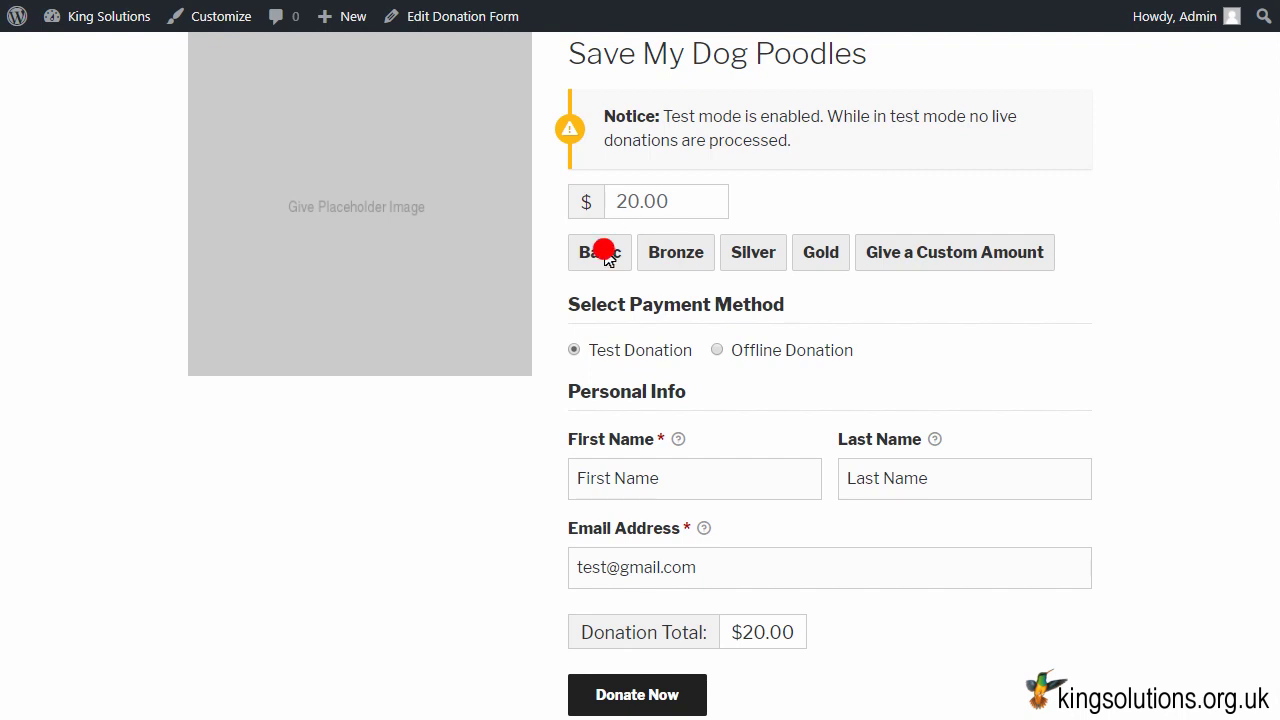
click(665, 254)
click(749, 254)
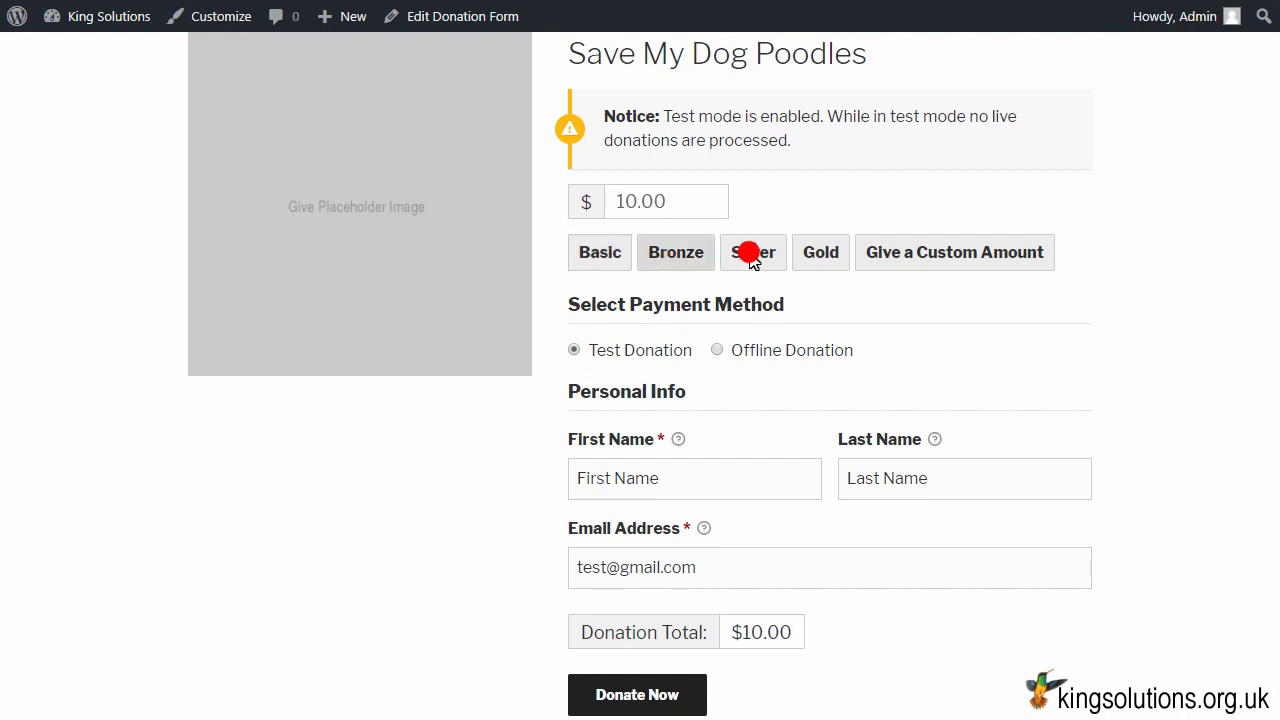
click(819, 254)
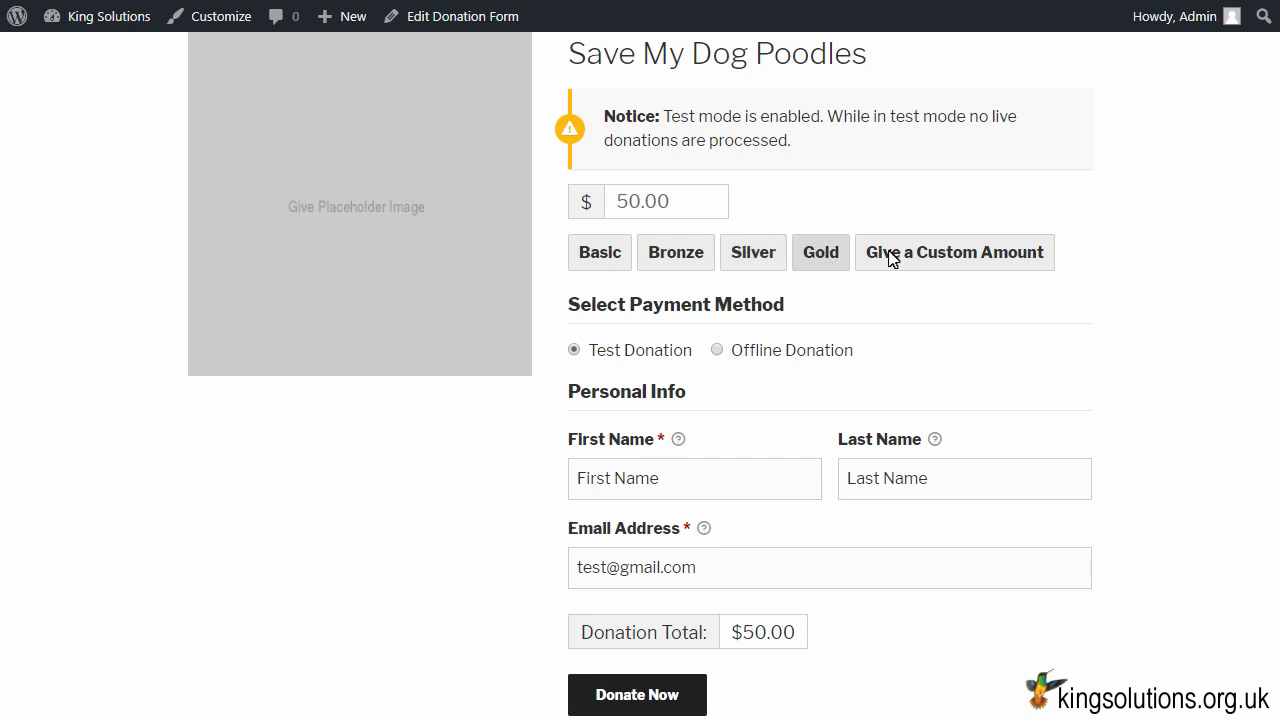
click(923, 247)
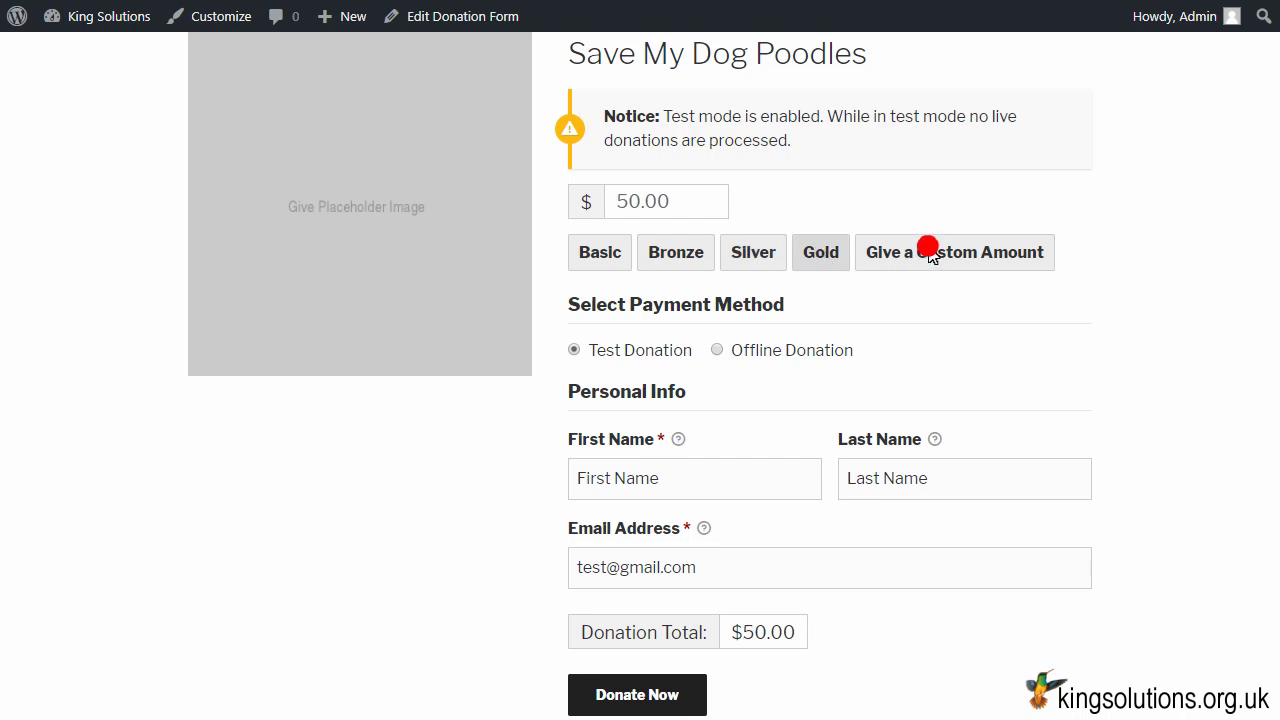
click(757, 249)
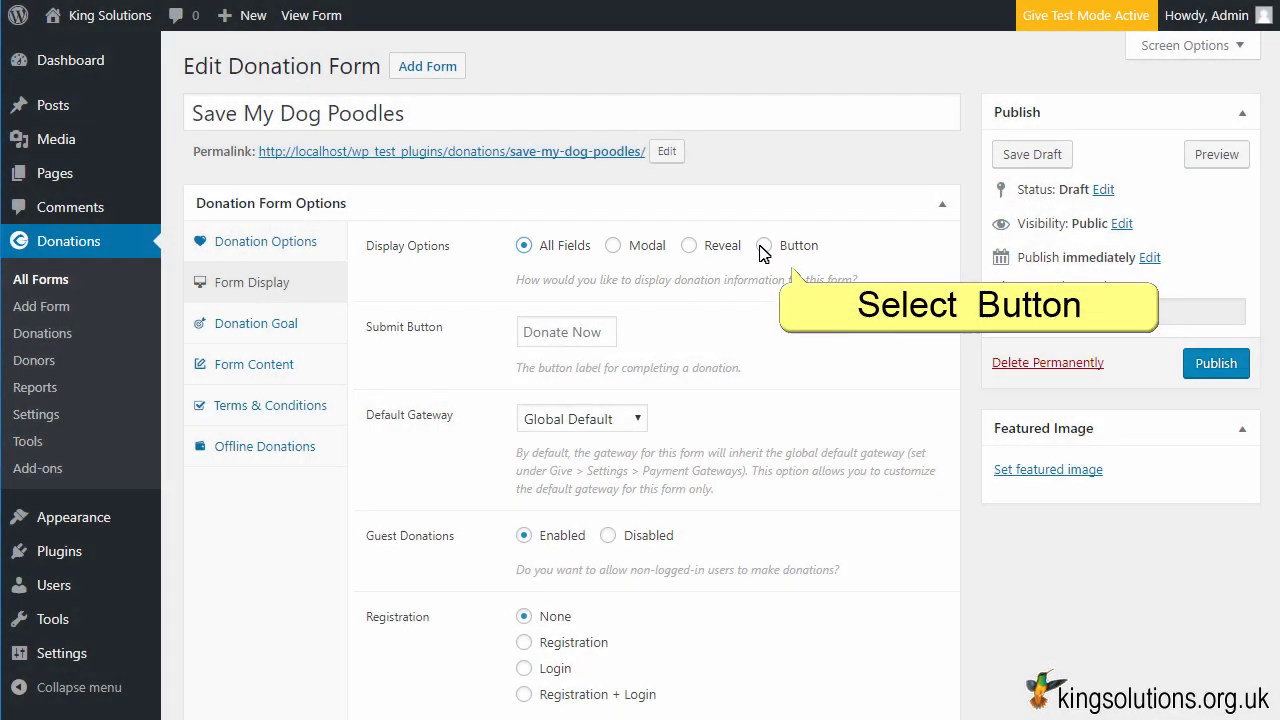
Set the form display to Button and preview its Donate Now popup, then return to the editor
click(765, 245)
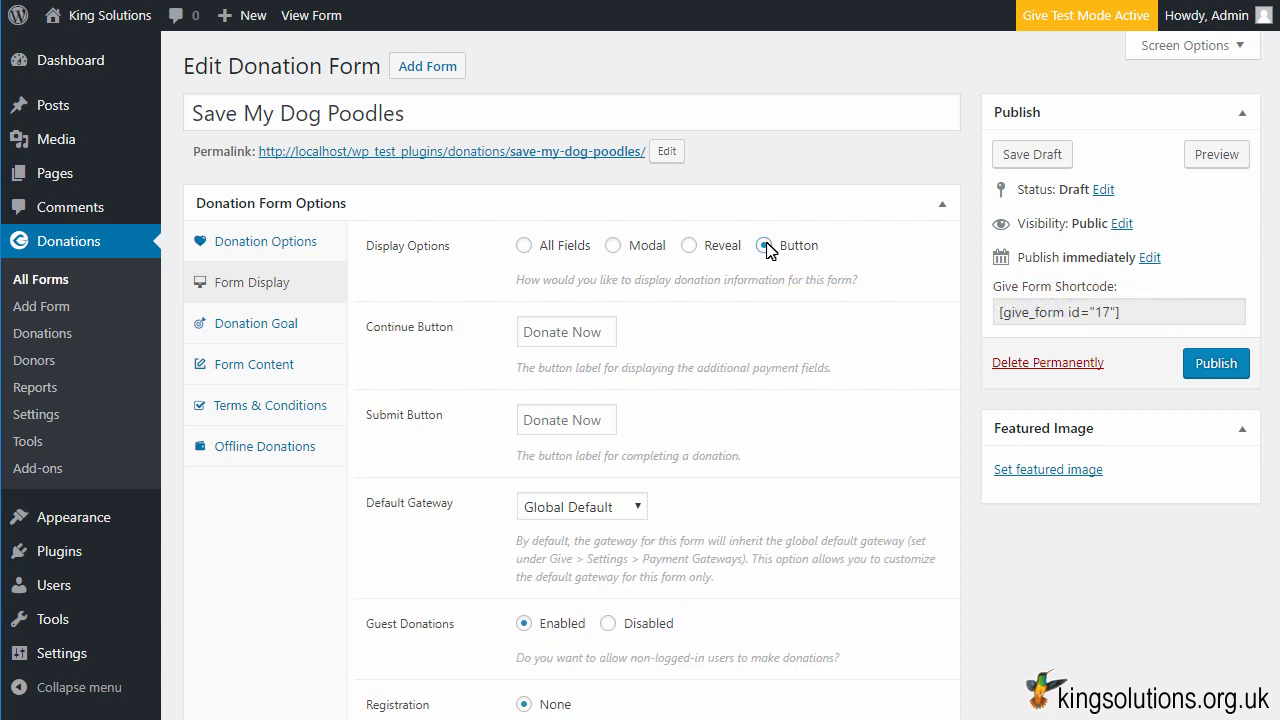
click(1210, 153)
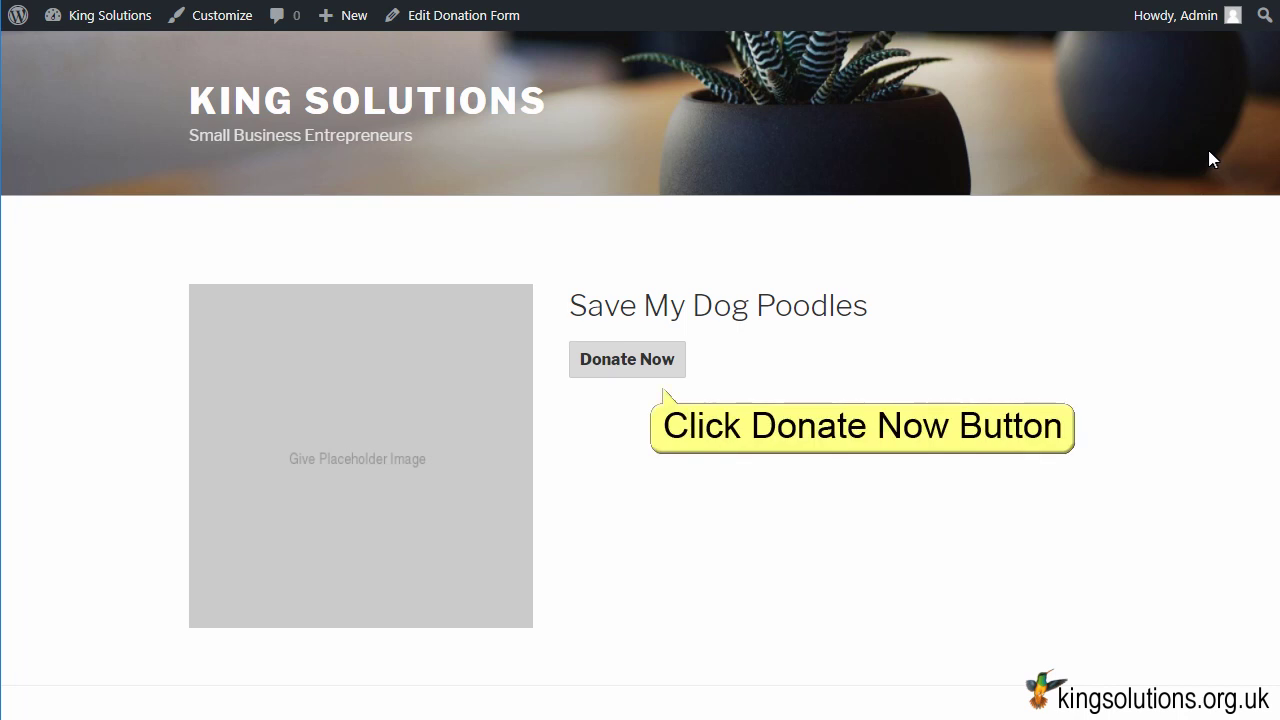
click(663, 358)
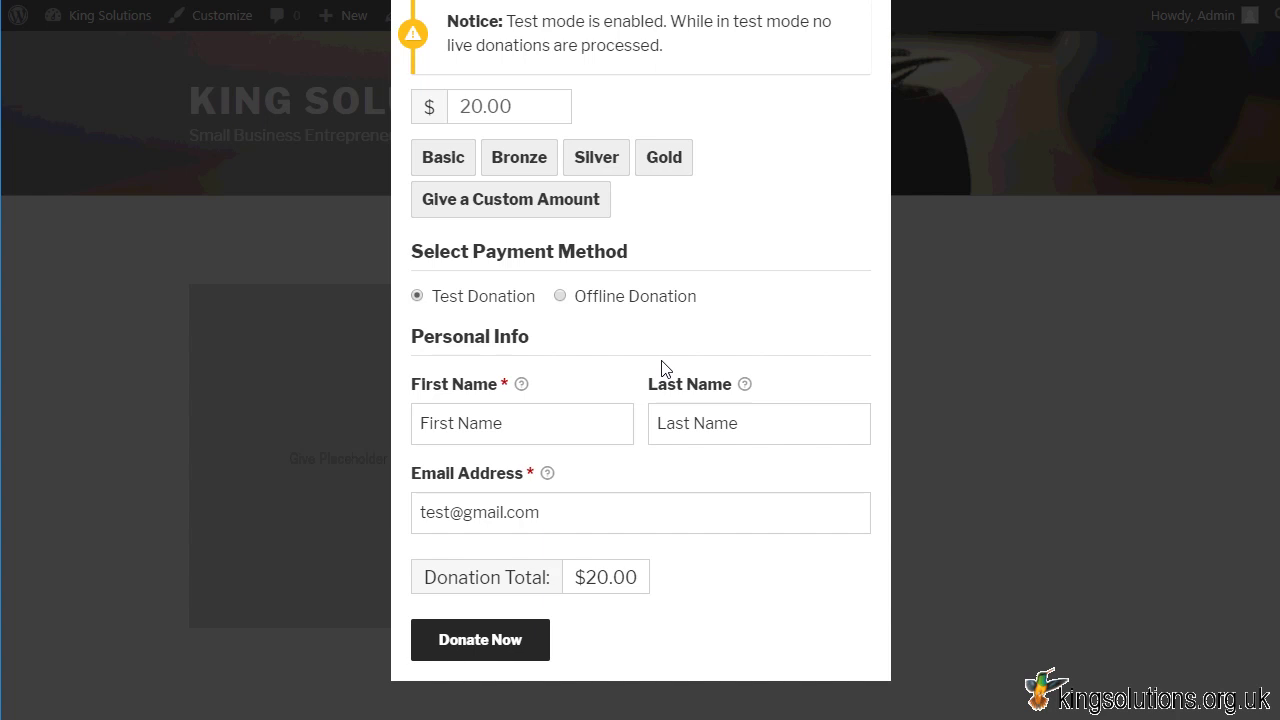
scroll(660, 369, up, 2)
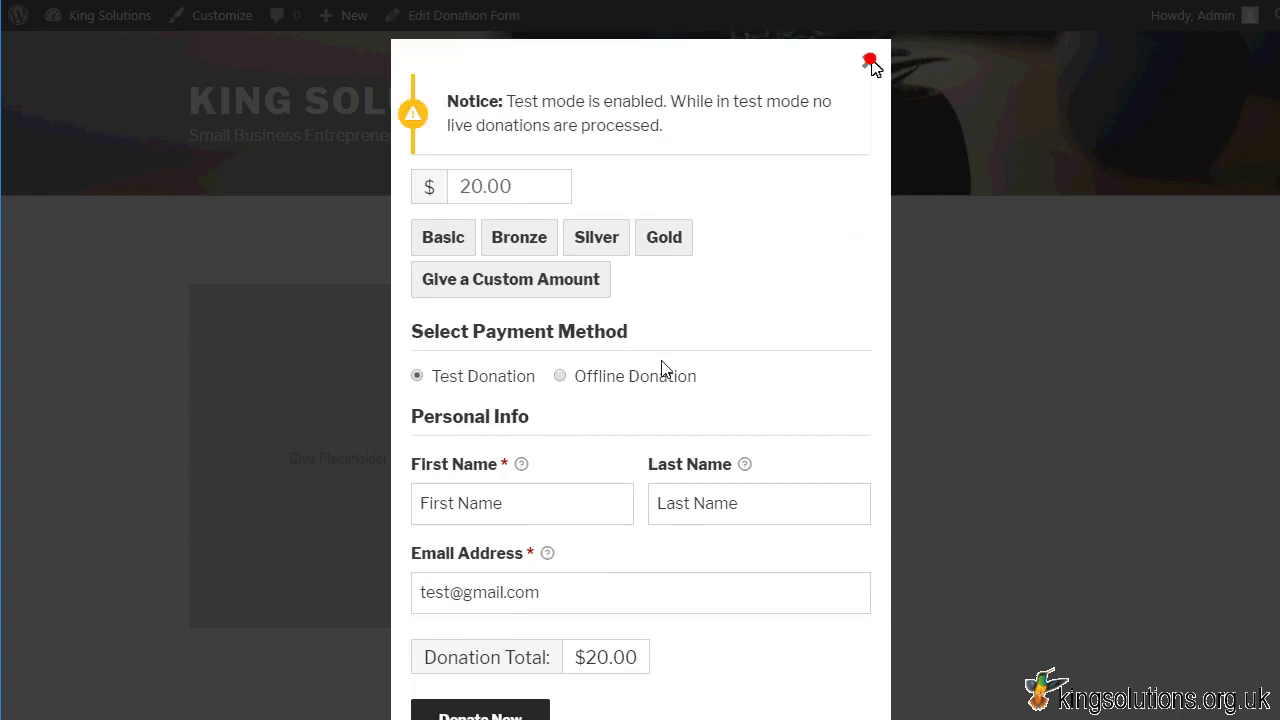
click(869, 60)
key(ctrl+w)
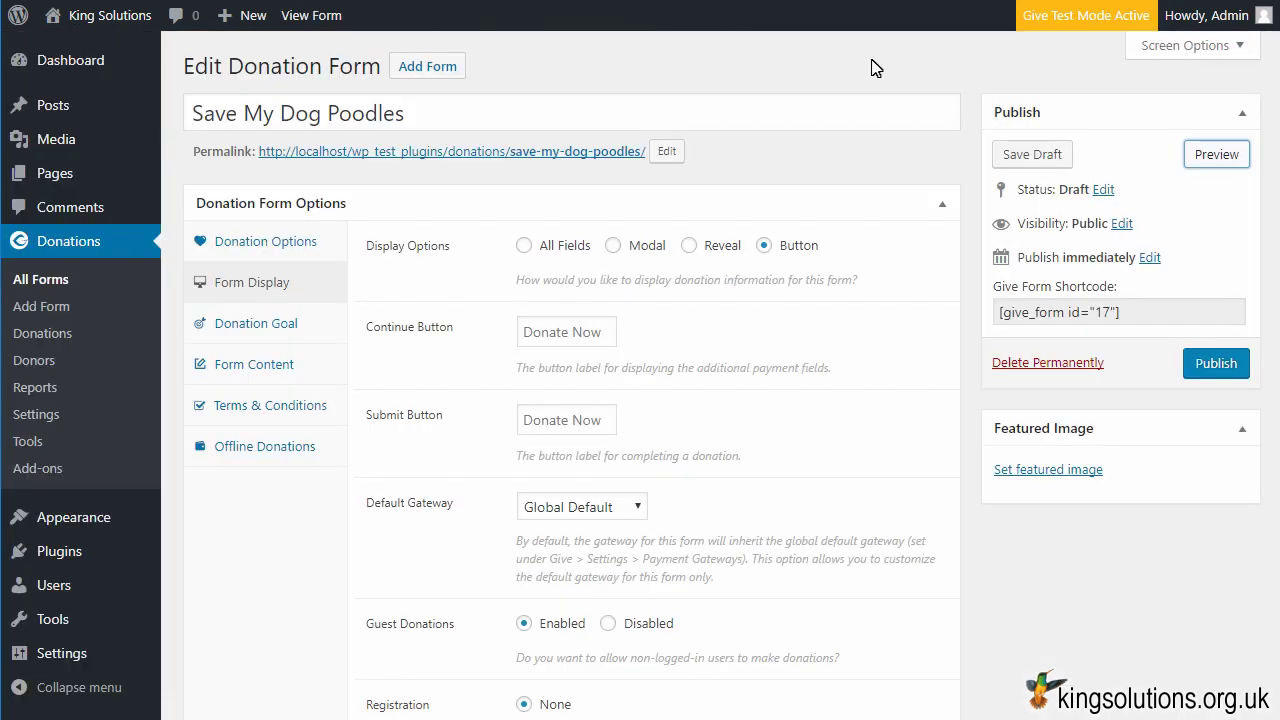
Restore the All Fields display and review the Guest Donations and Registration options
click(523, 245)
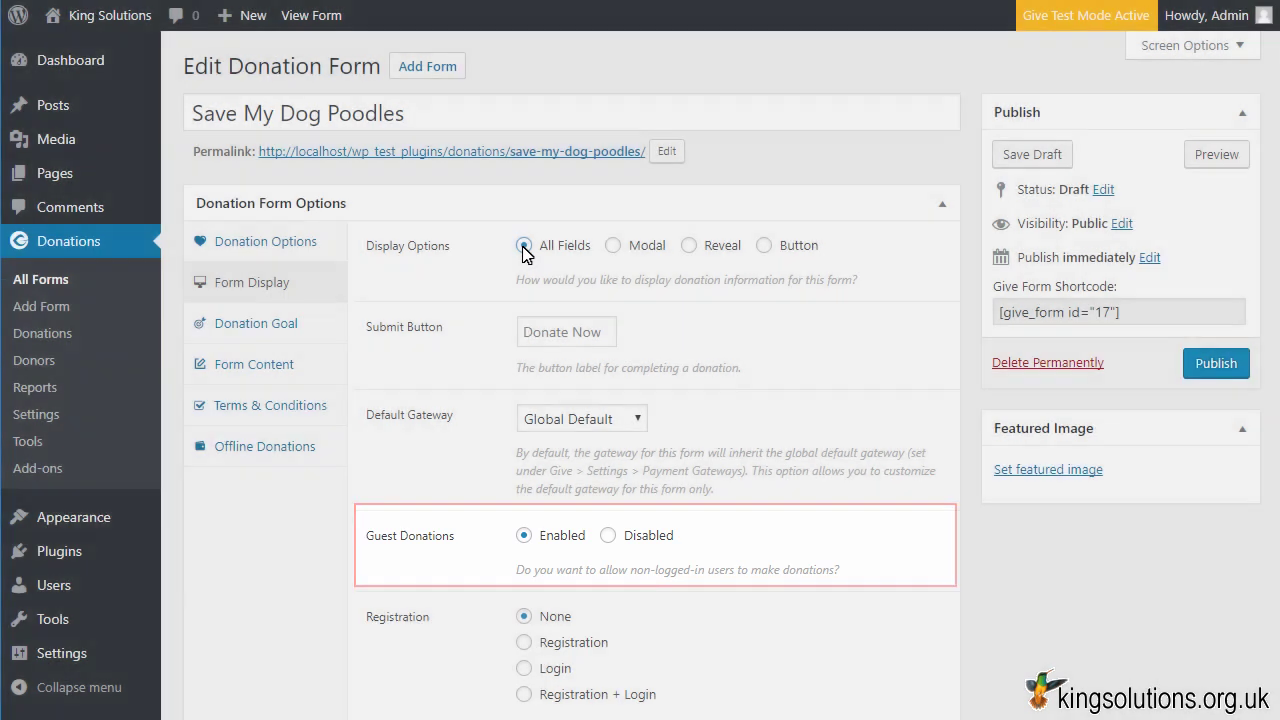
scroll(522, 253, down, 2)
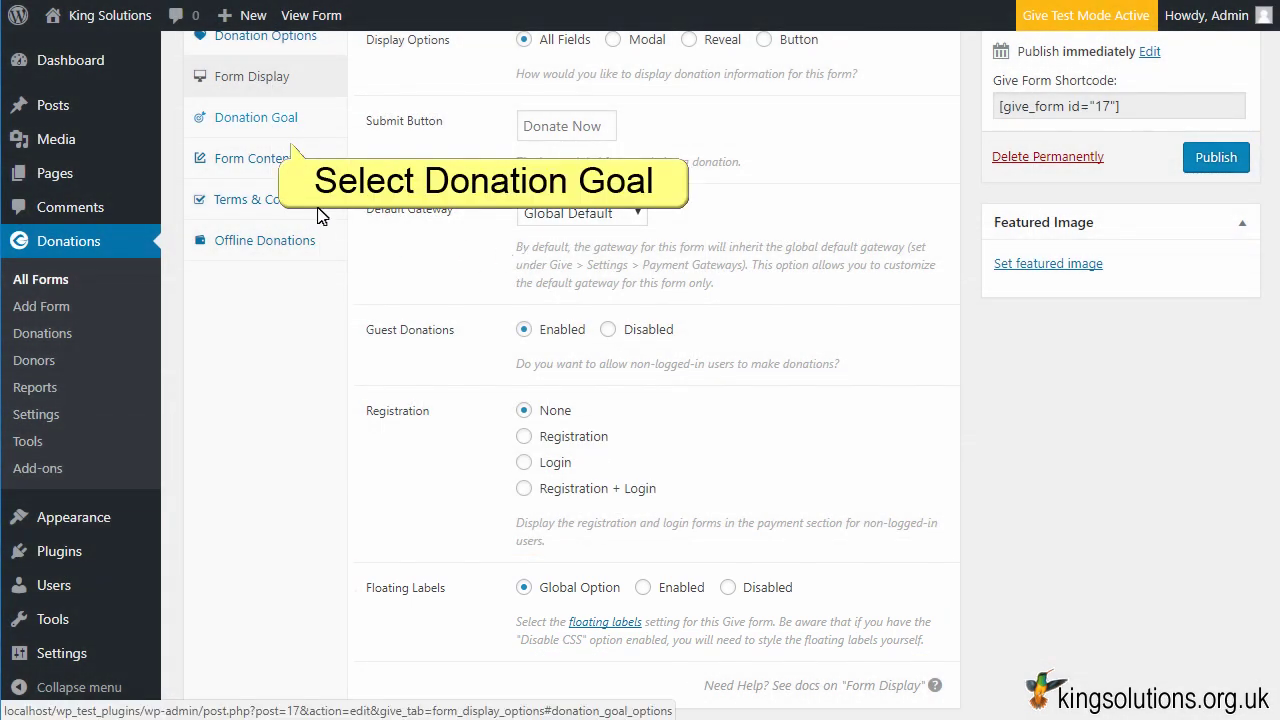
Enable a $10000 donation goal for the form and review the Close Form option
click(266, 120)
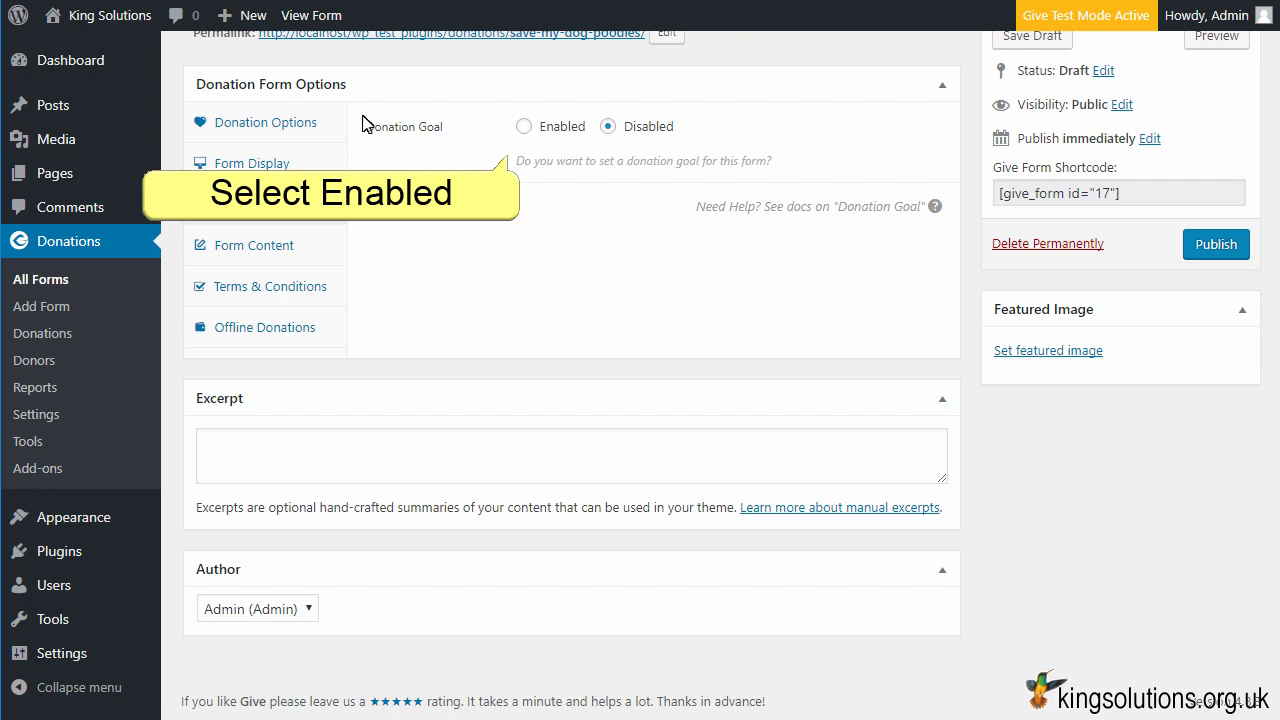
click(525, 128)
scroll(530, 133, down, 1)
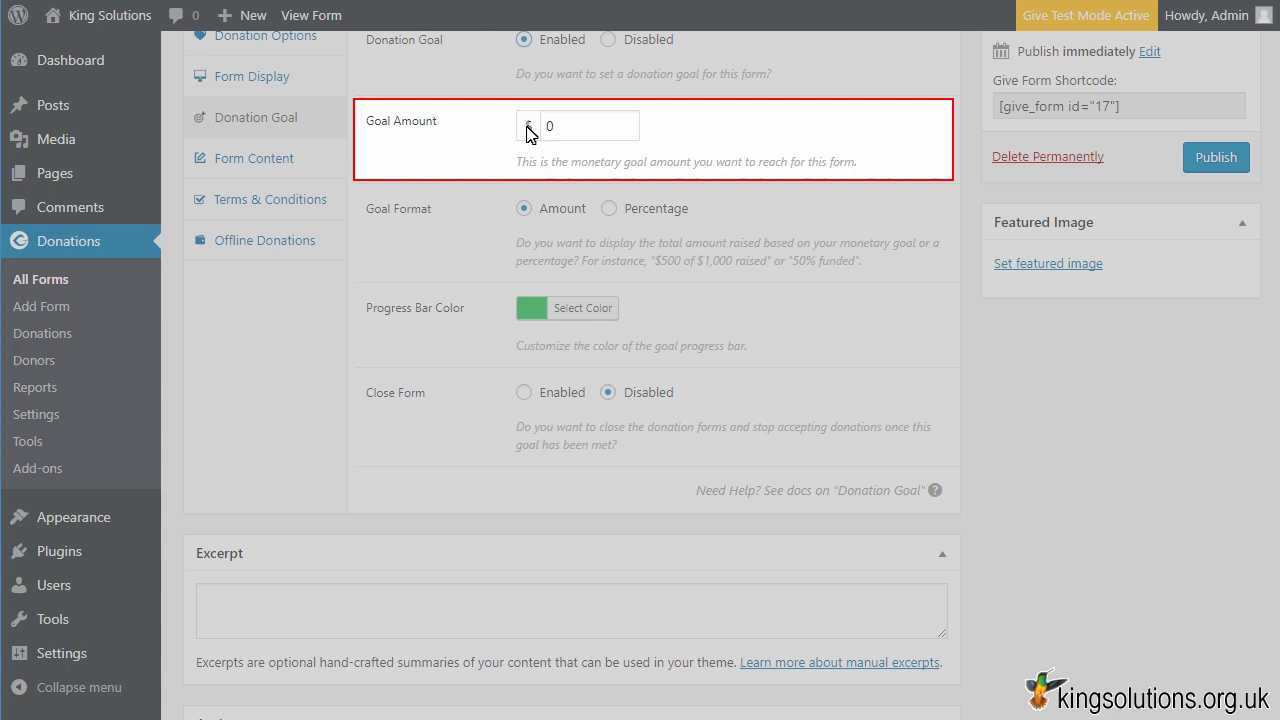
click(614, 125)
text(10000)
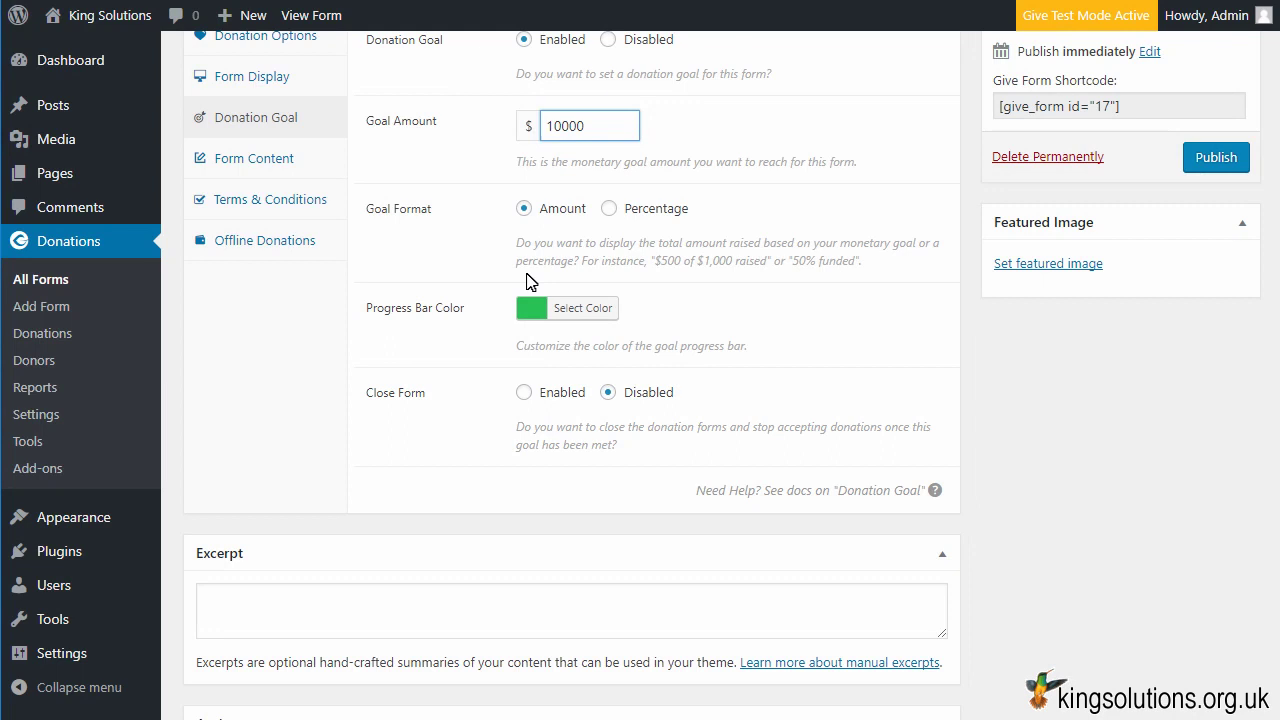
click(522, 392)
scroll(521, 397, down, 2)
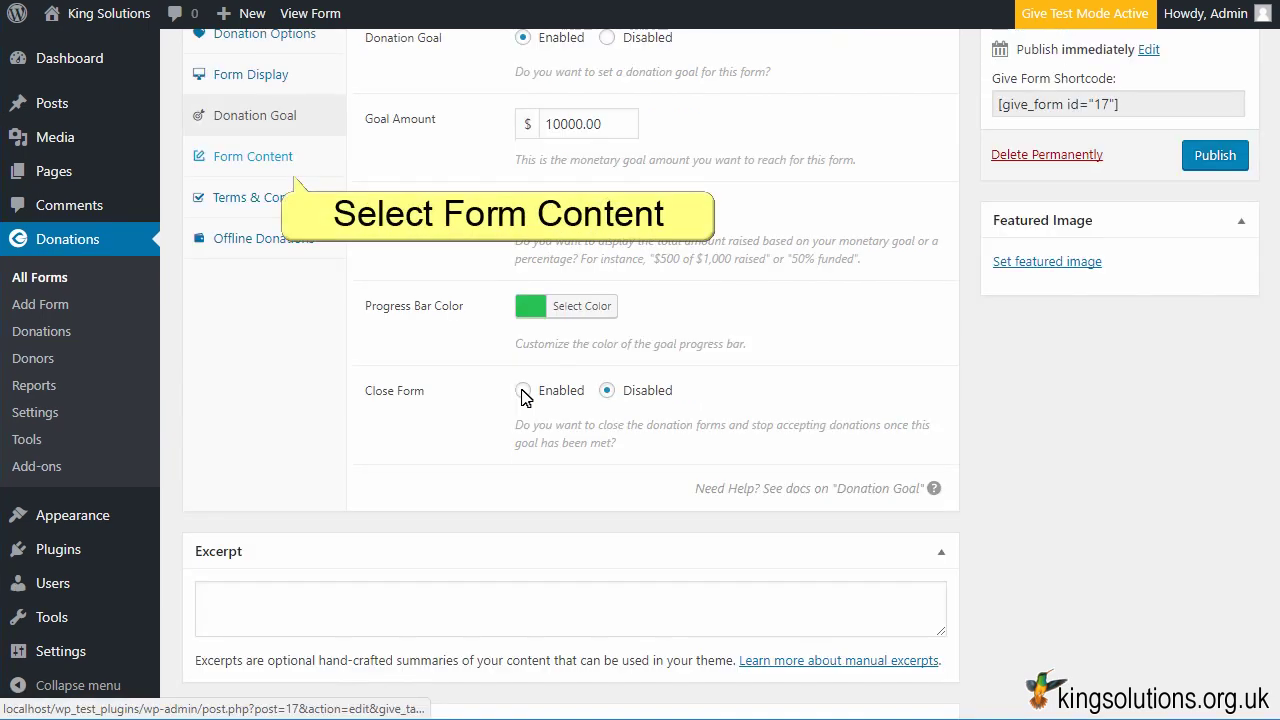
Enable custom form content and insert the puppy image into it
click(263, 157)
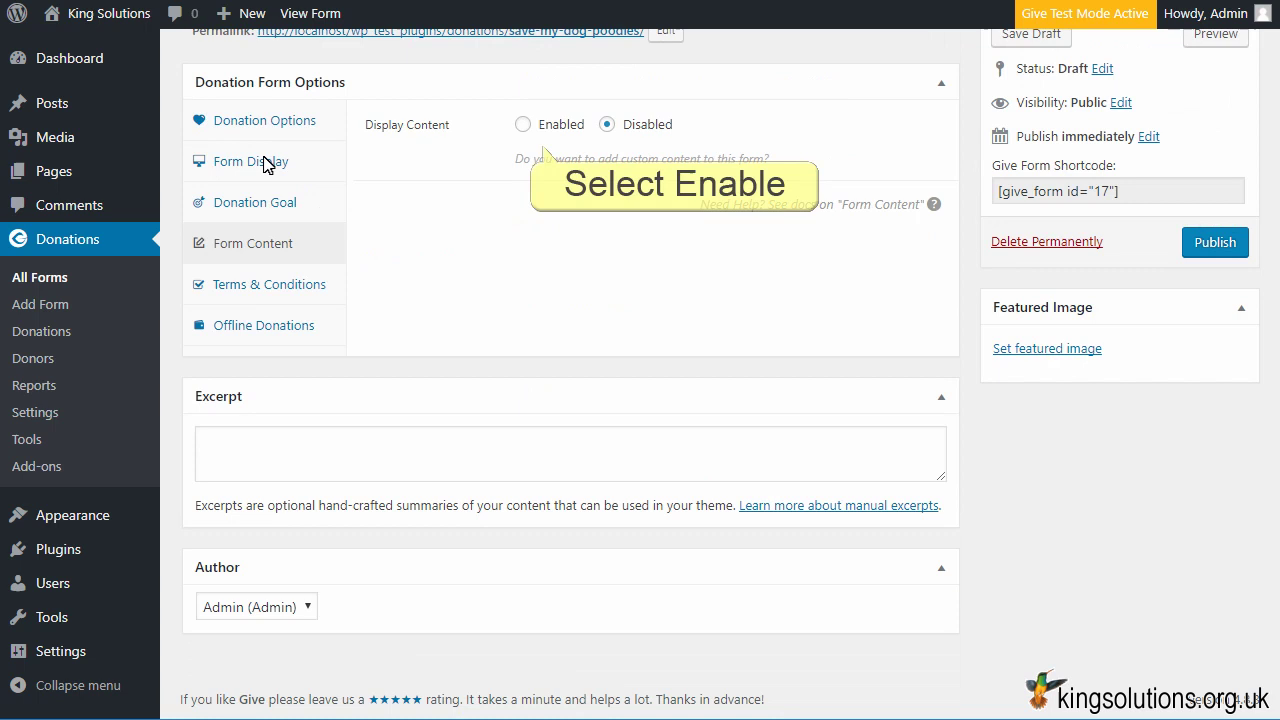
click(523, 124)
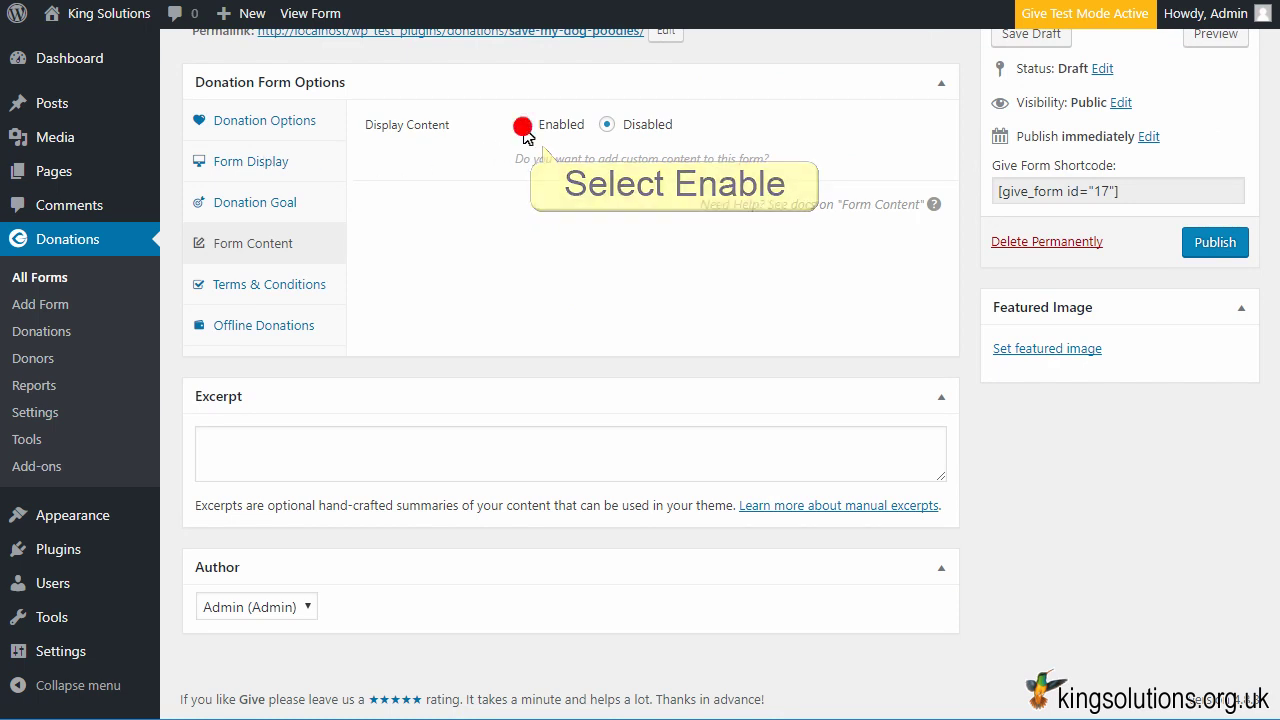
scroll(527, 135, down, 1)
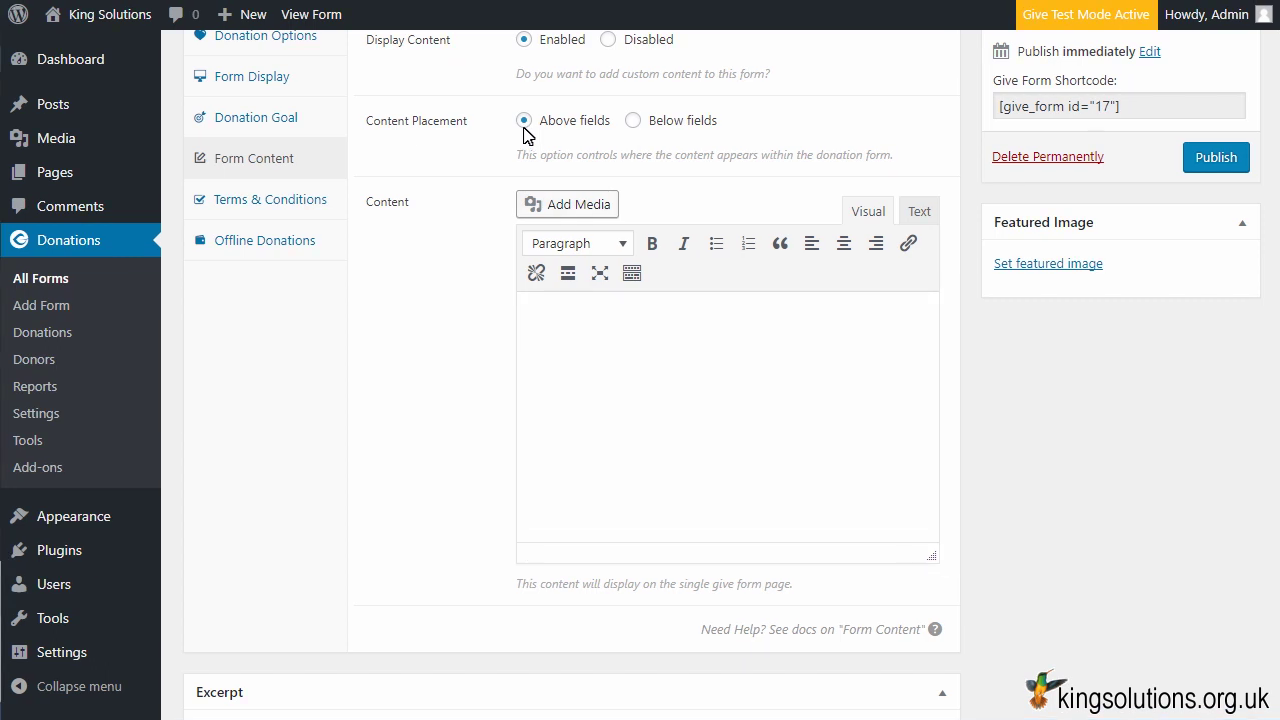
click(590, 206)
click(348, 231)
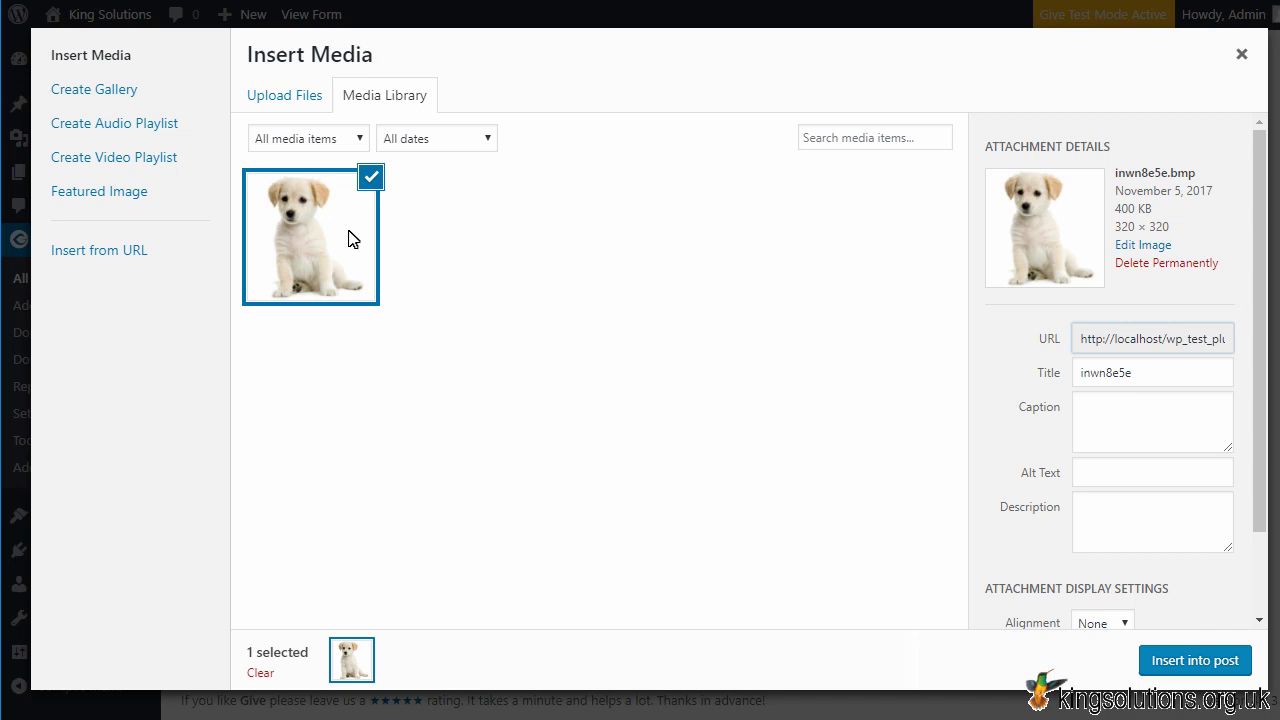
click(1206, 660)
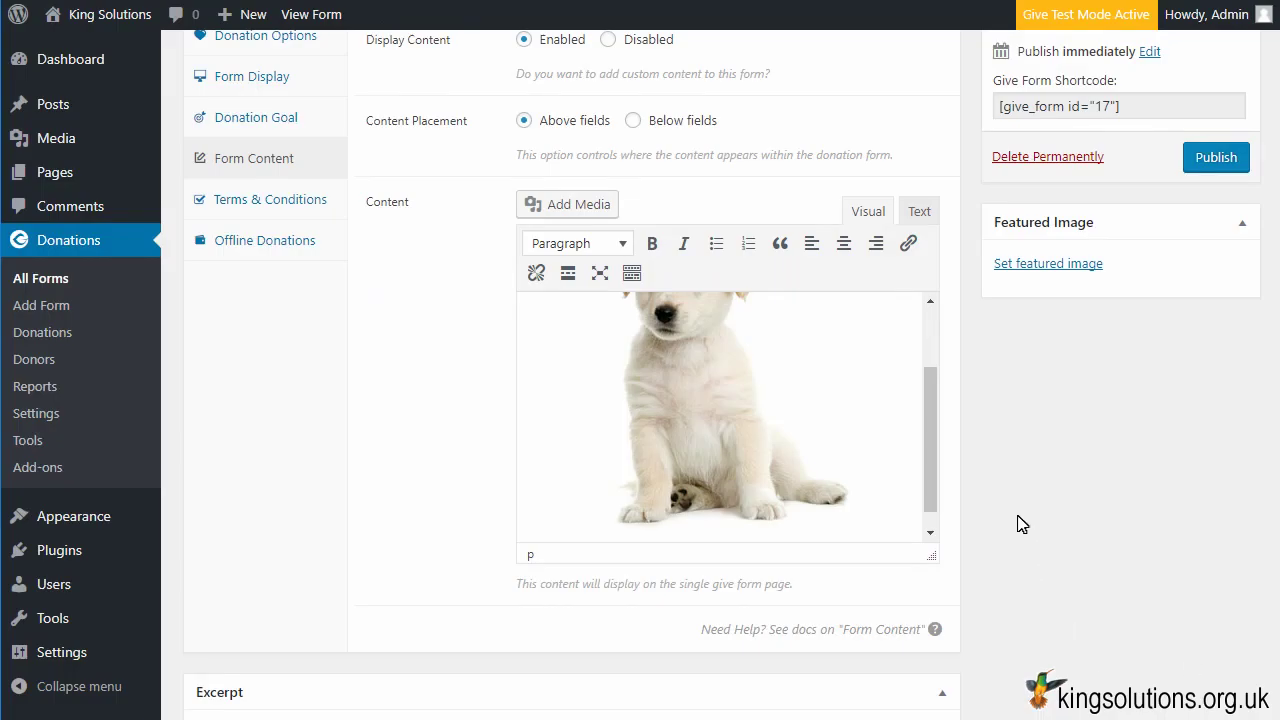
Add the line 'Call to action text' below the puppy image and preview the form
key(Return)
text(Call to )
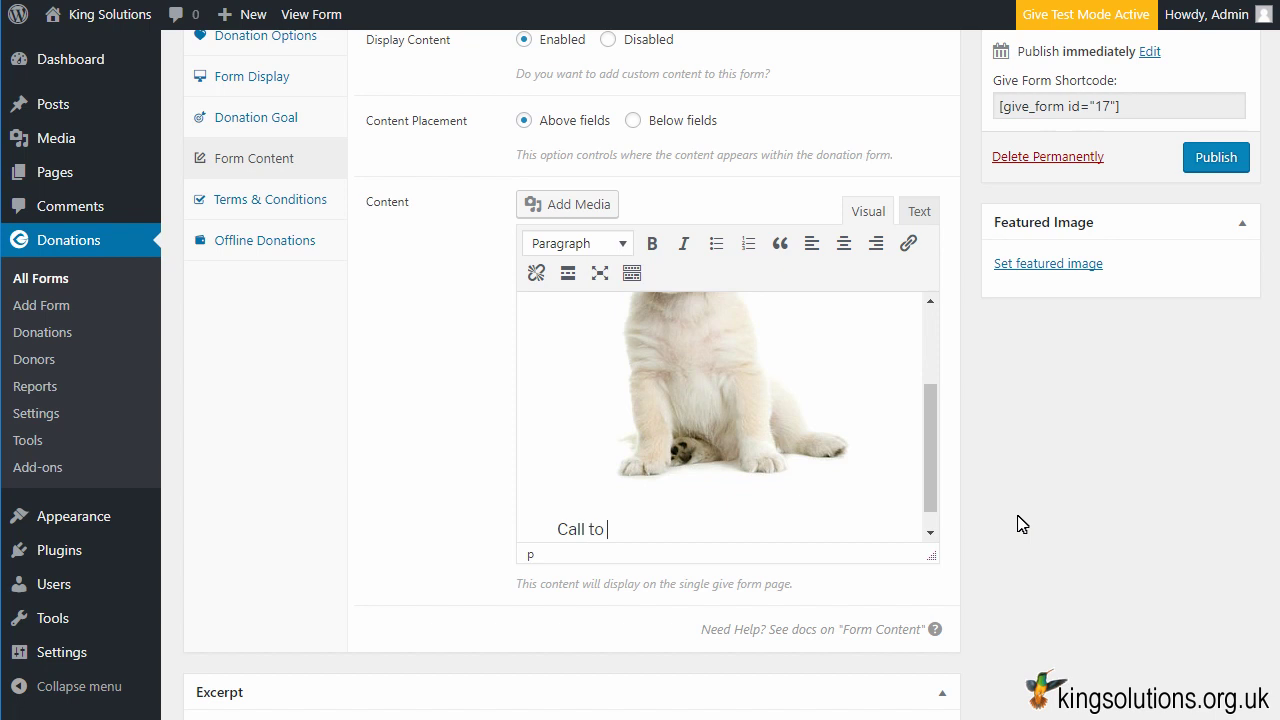
text(action text.)
scroll(1022, 525, up, 2)
click(1207, 155)
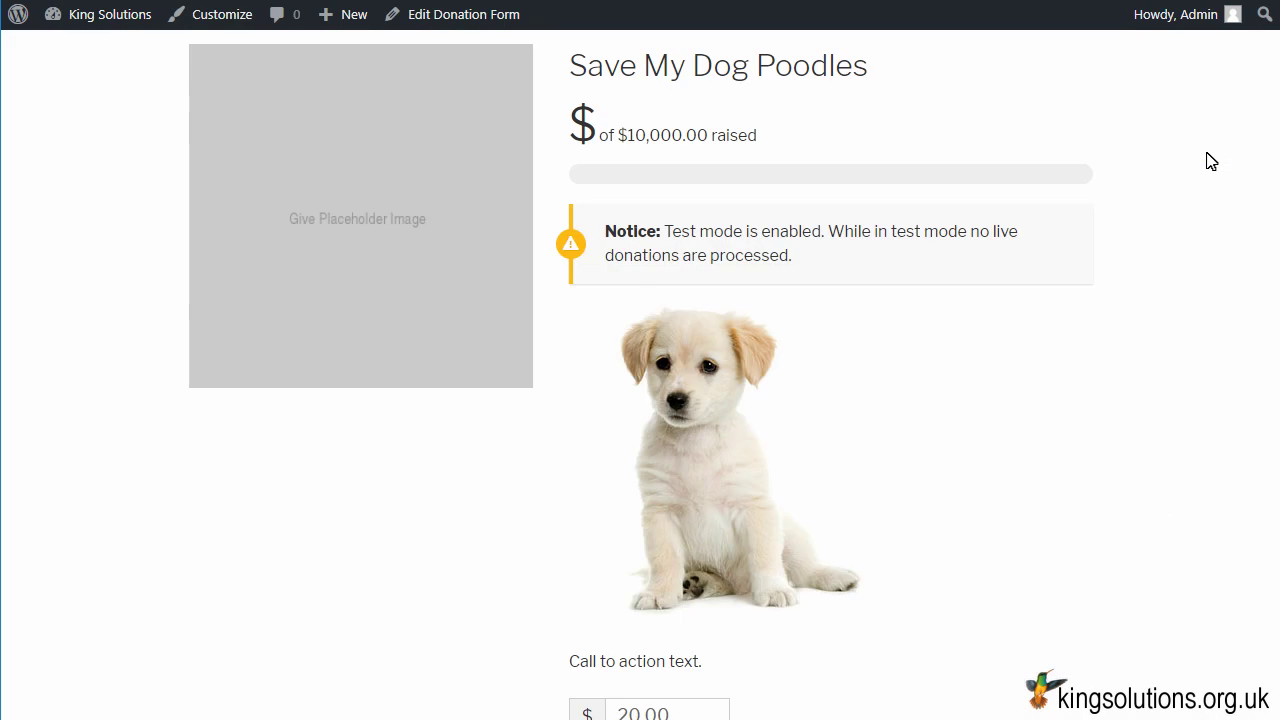
Scroll through the form preview, then go back to editing the donation form
scroll(1211, 161, down, 5)
click(447, 14)
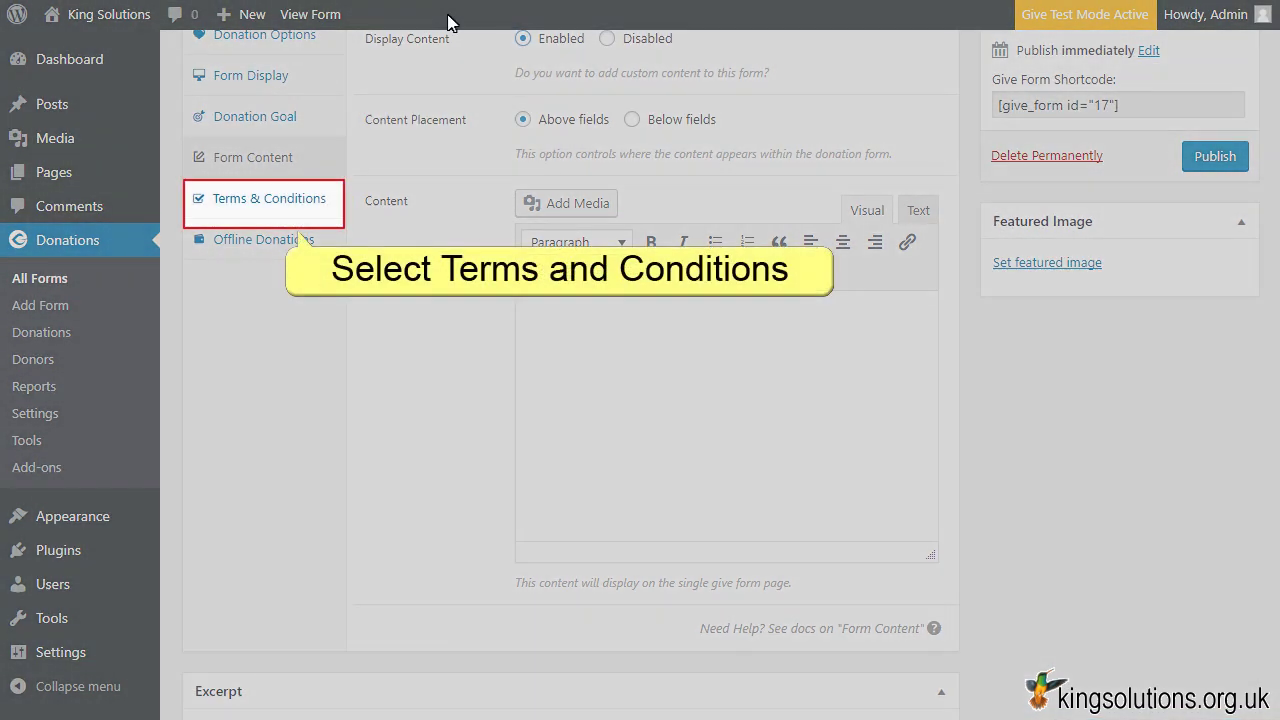
Set Terms & Conditions to Customize and review the 'Agree to Terms?' label and agreement text
click(270, 199)
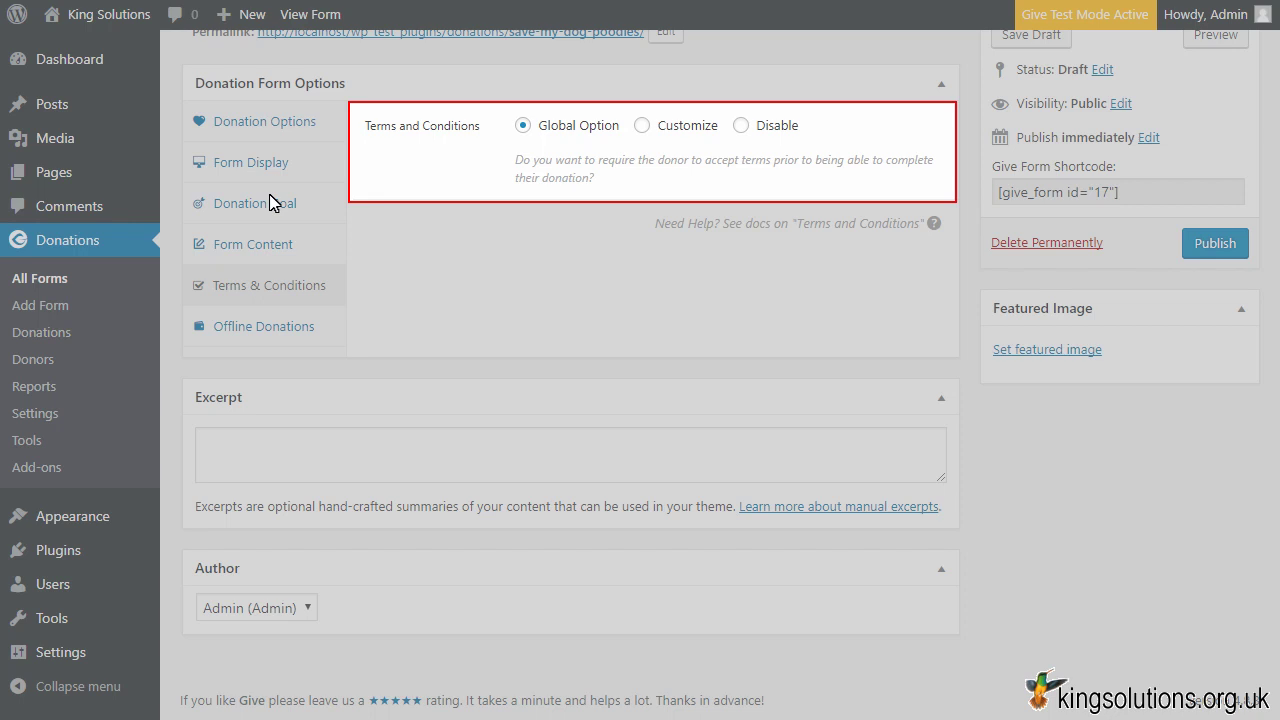
click(641, 125)
scroll(640, 400, down, 1)
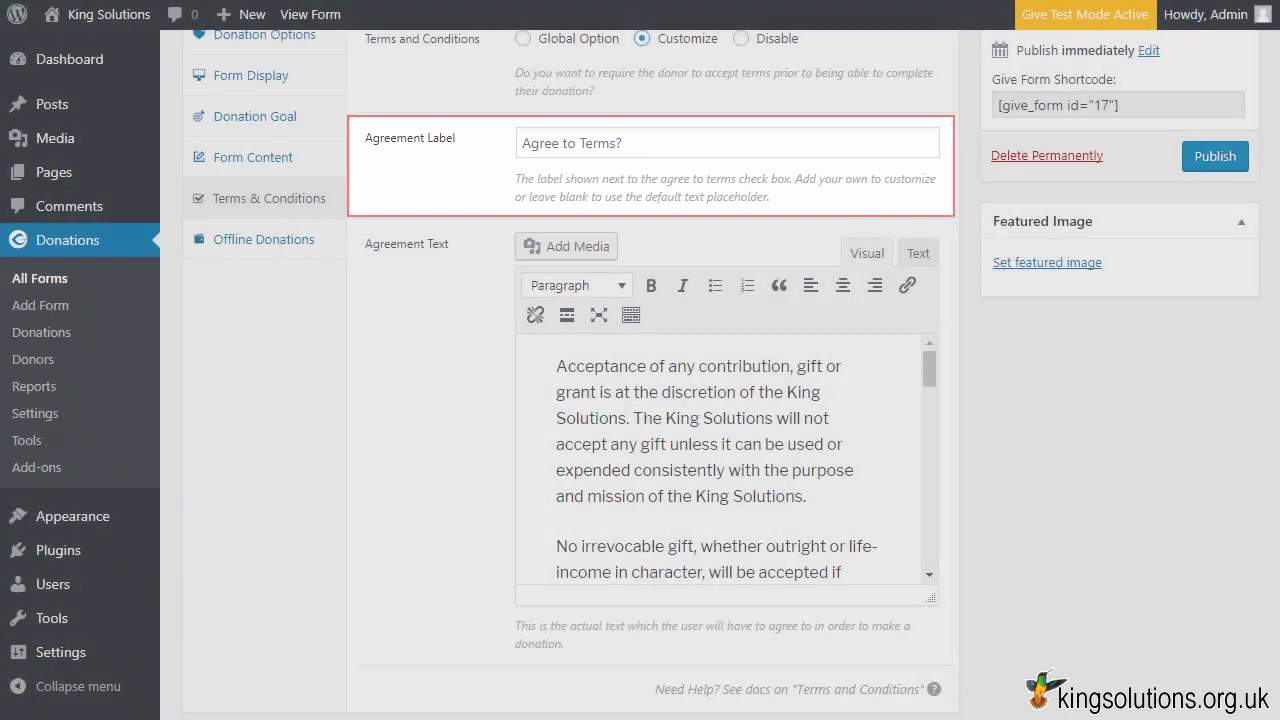
scroll(720, 460, down, 2)
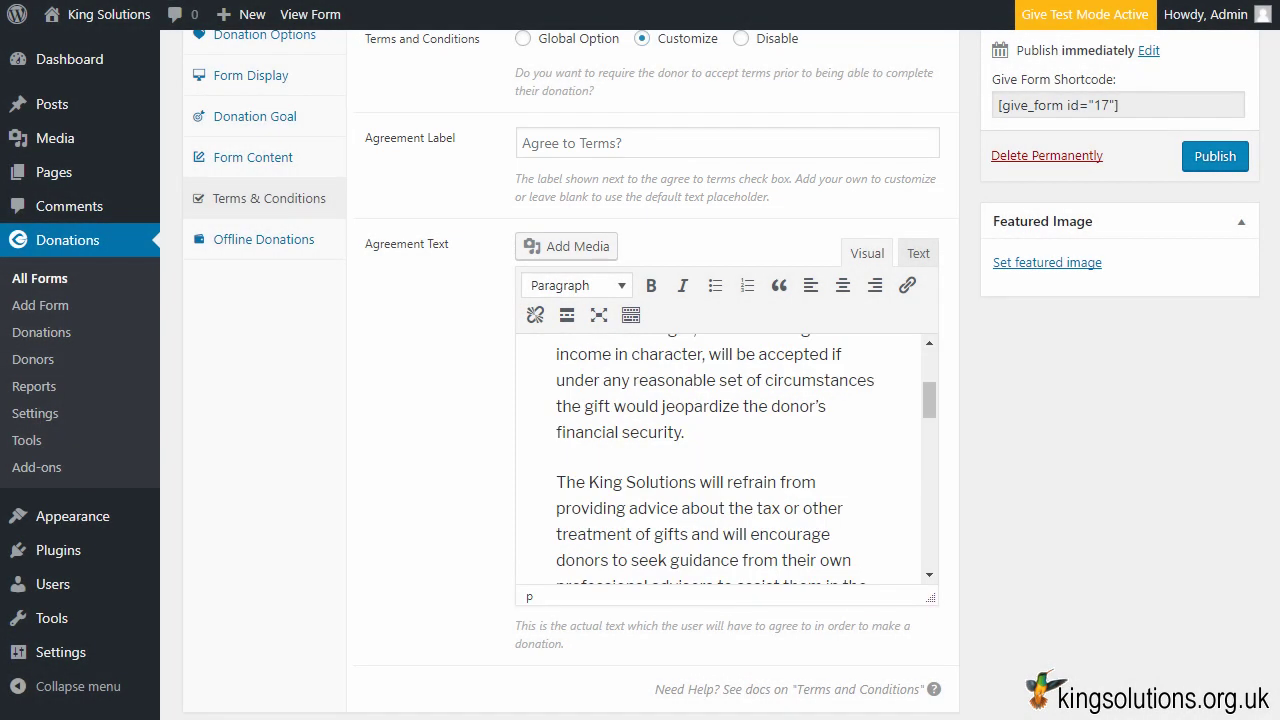
scroll(720, 460, down, 2)
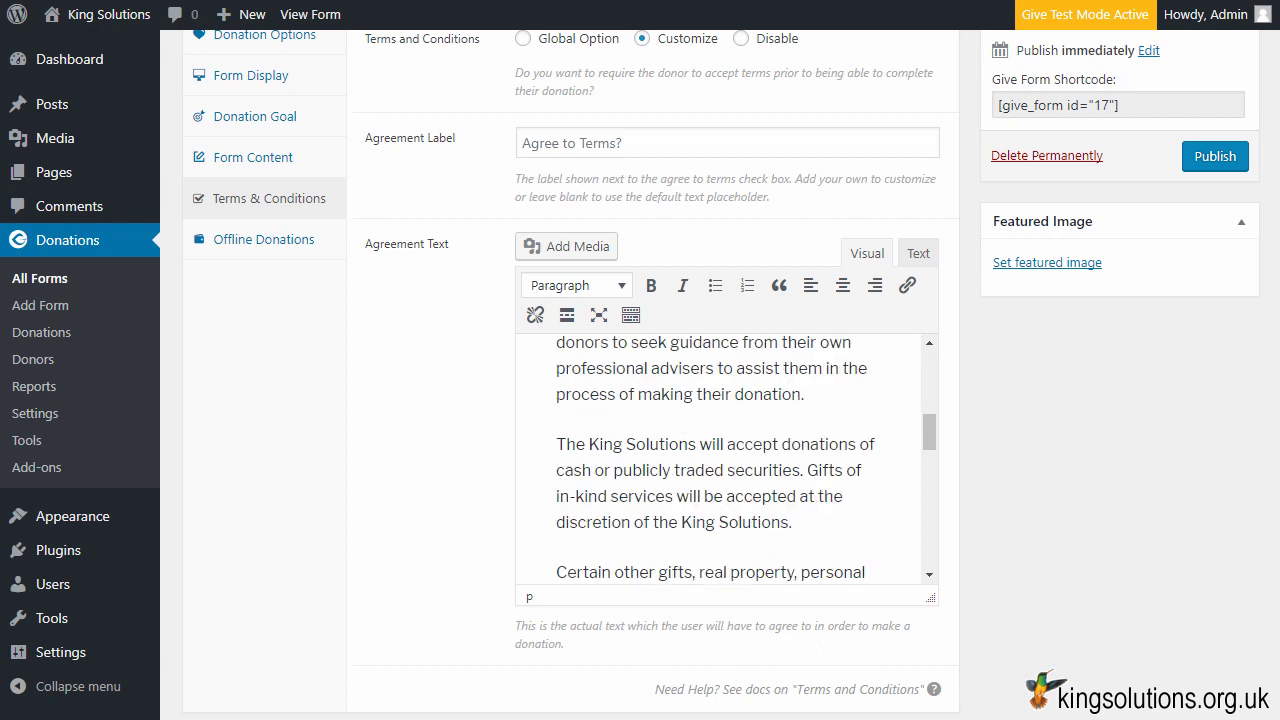
scroll(720, 460, down, 2)
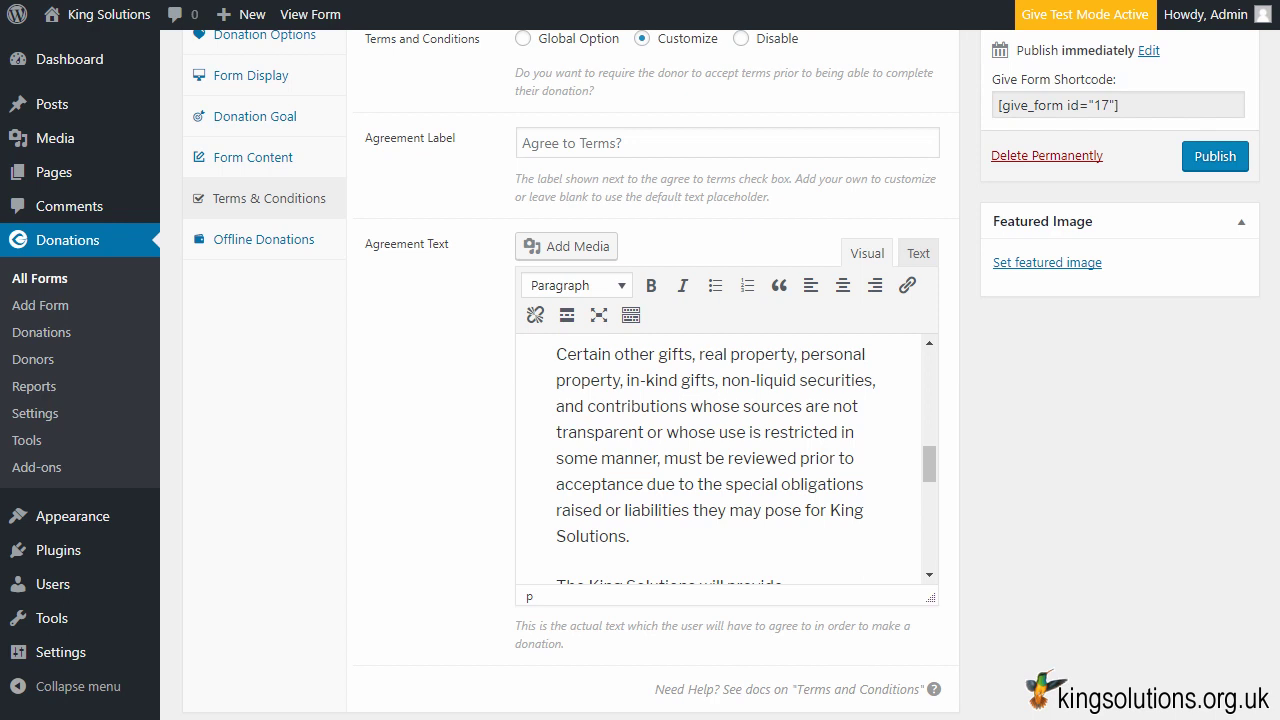
scroll(720, 460, down, 2)
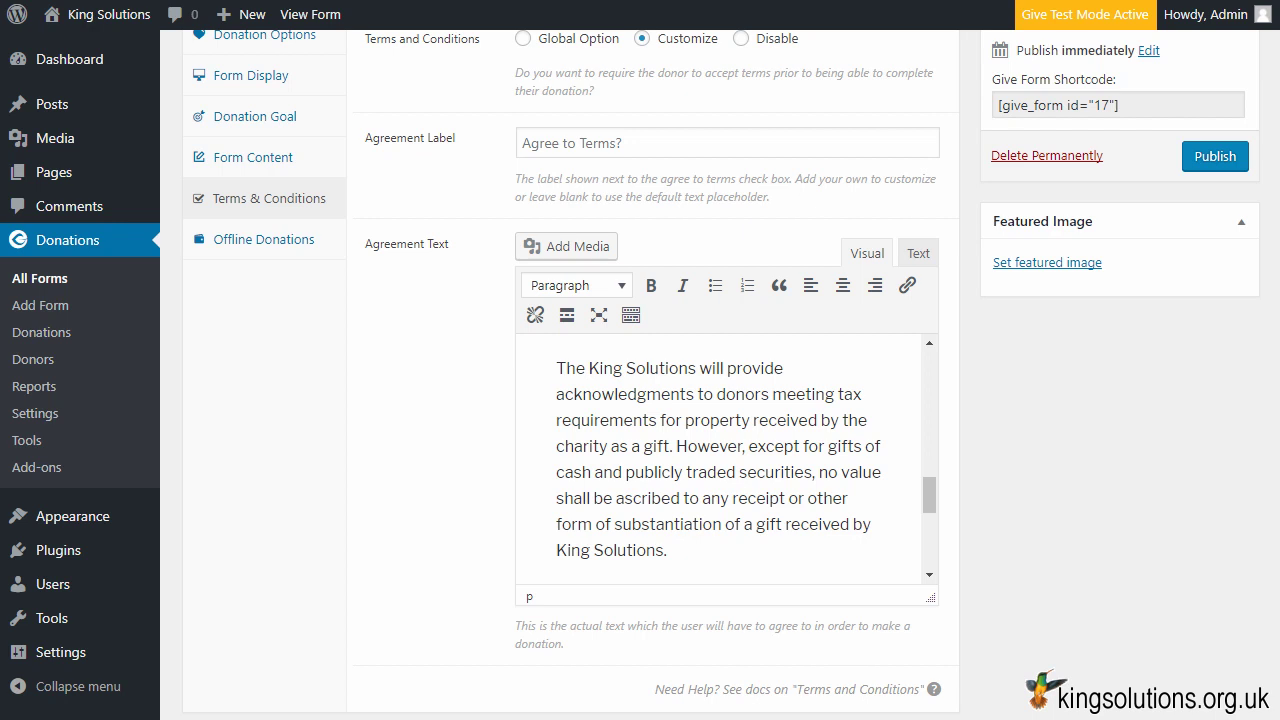
scroll(700, 450, up, 10)
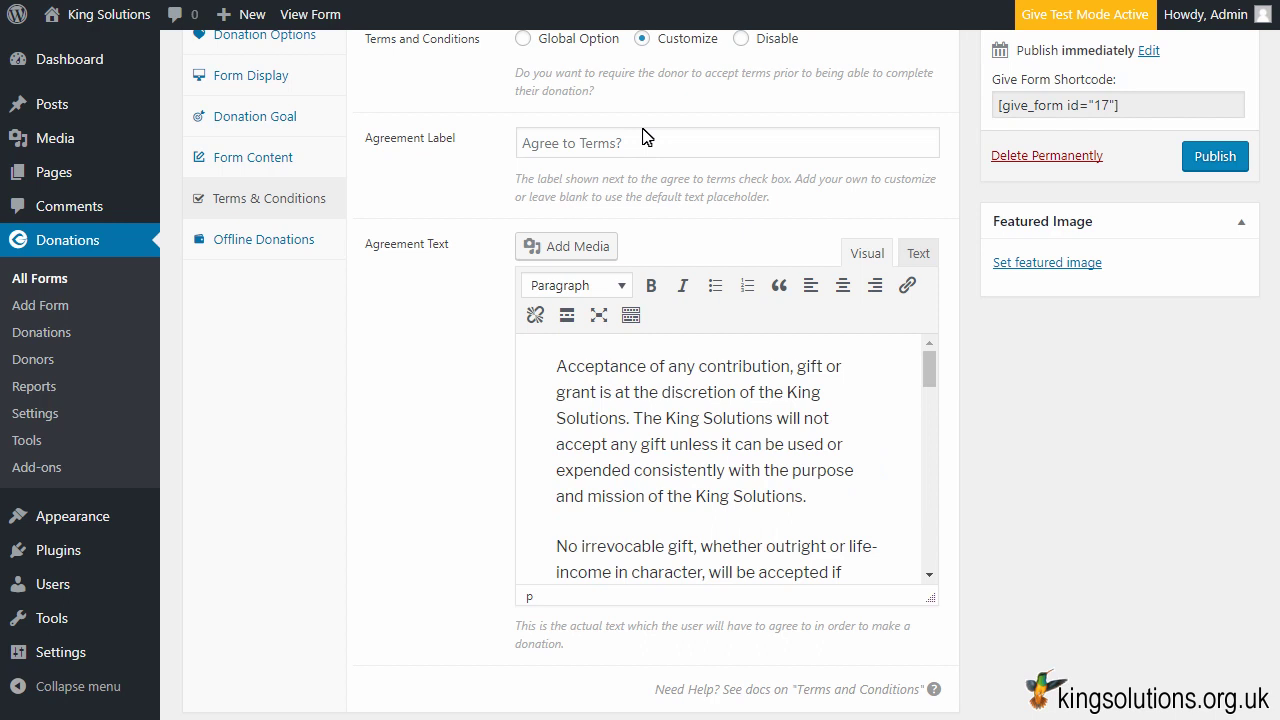
Set the form's Offline Donations to Customize and review its donation and email instructions
click(237, 241)
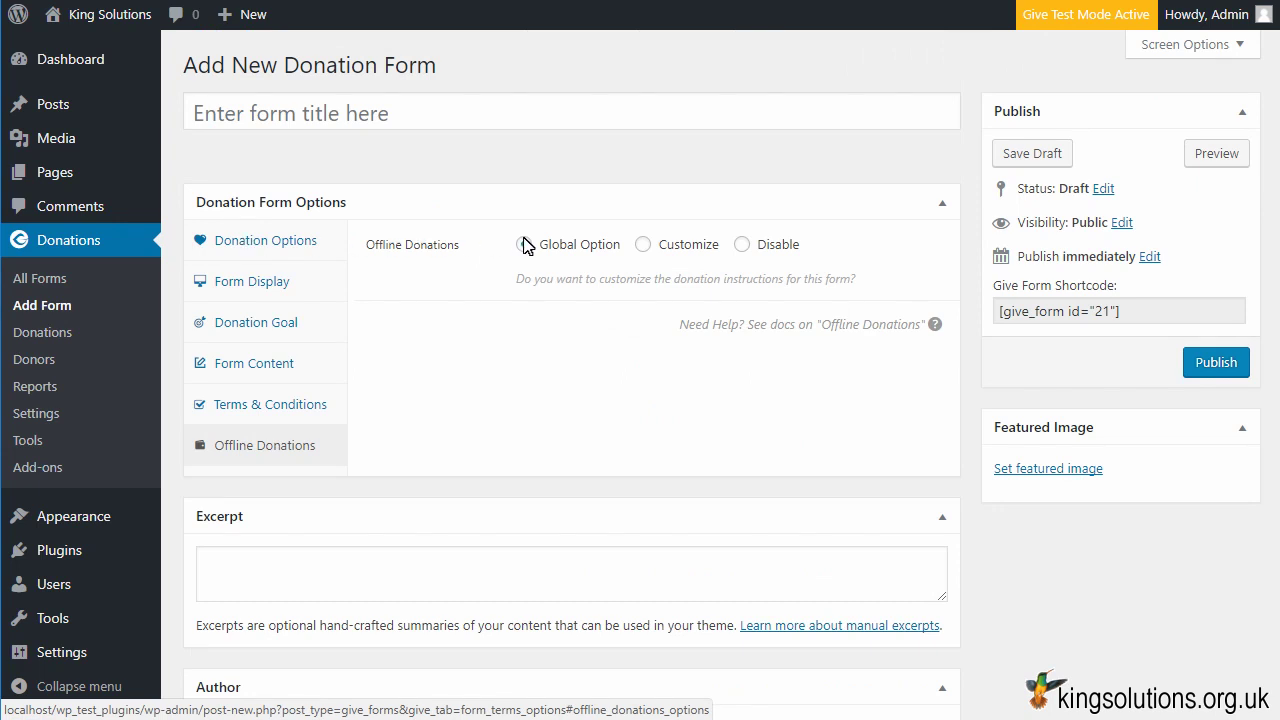
click(643, 245)
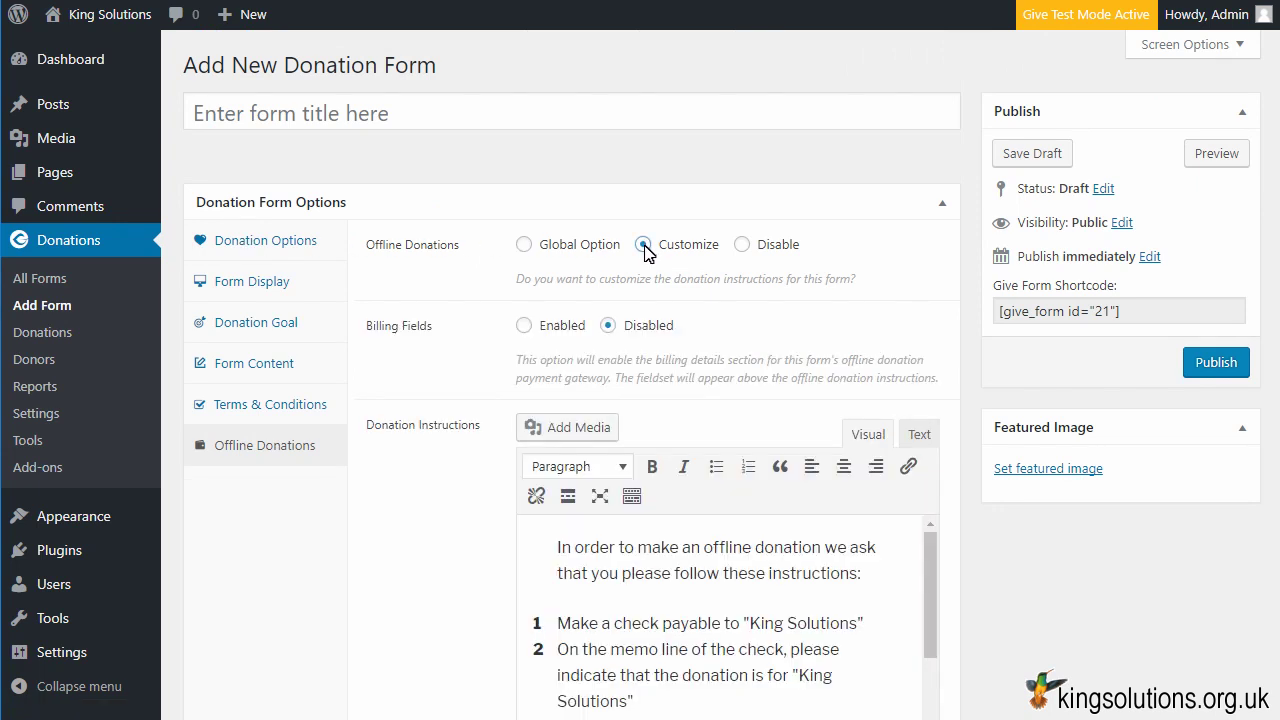
scroll(646, 252, down, 2)
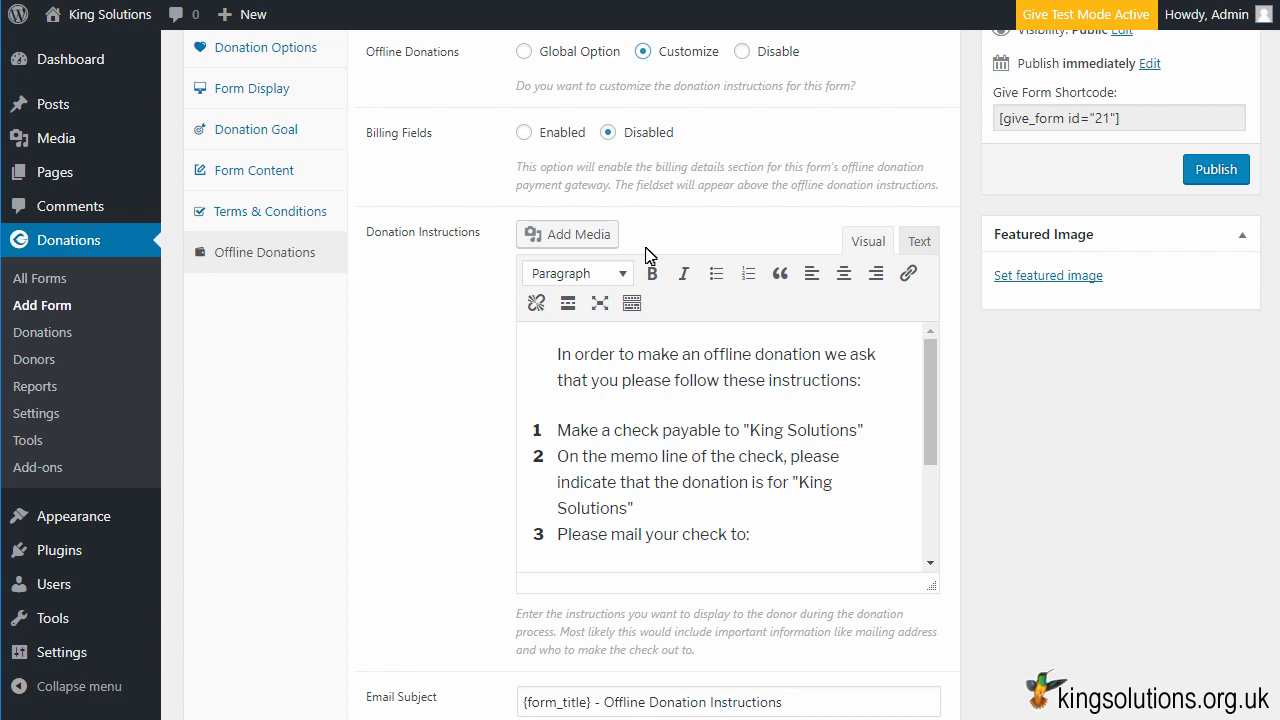
scroll(647, 256, down, 6)
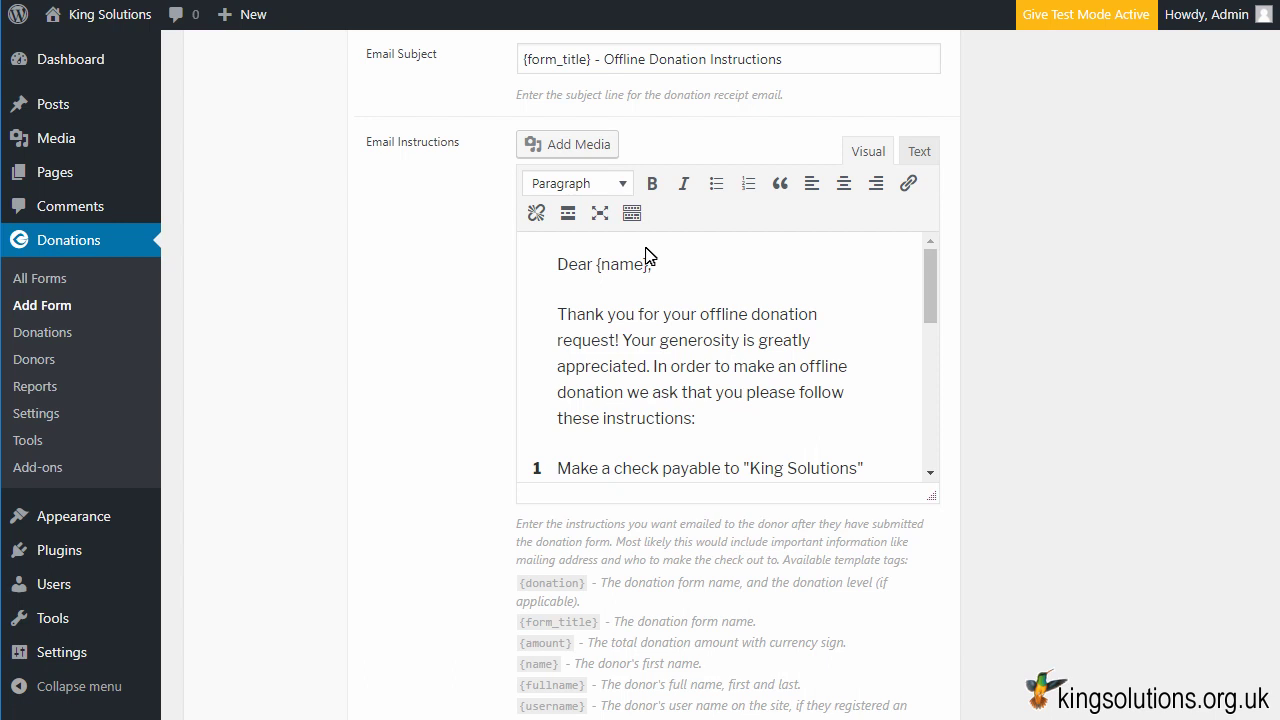
scroll(645, 256, up, 10)
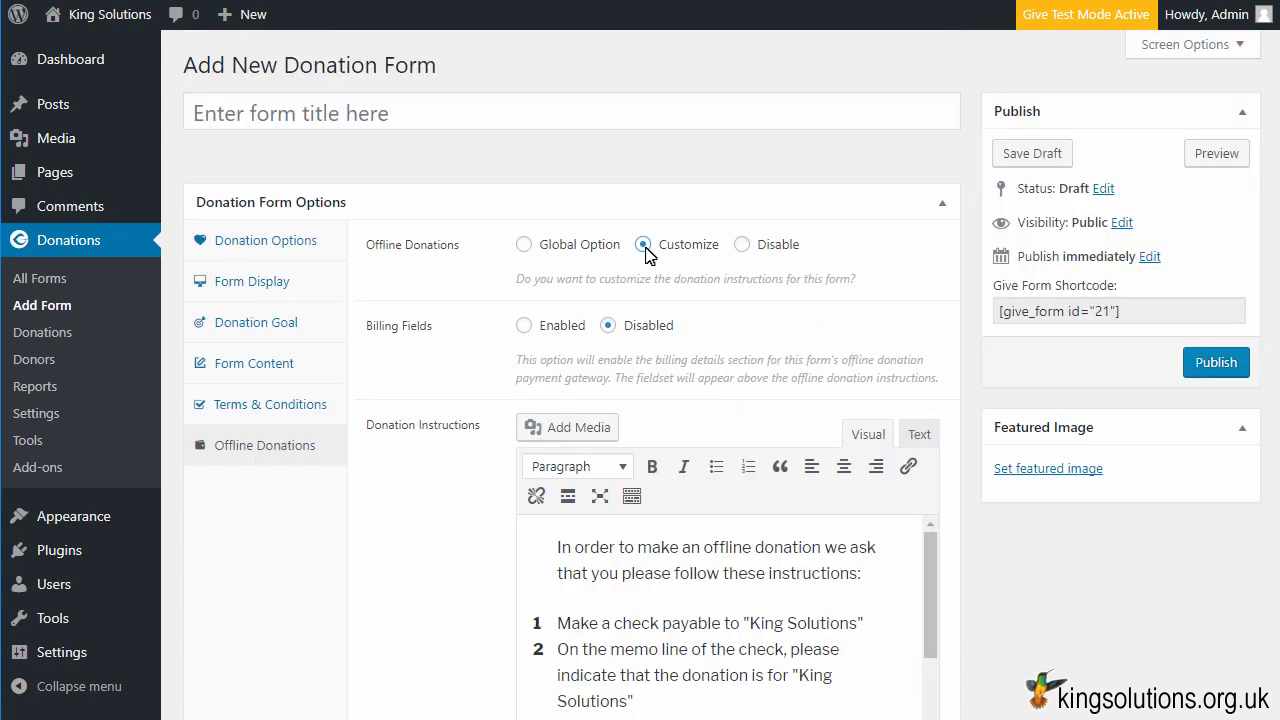
Review the Give donations list, then the donors list
click(42, 332)
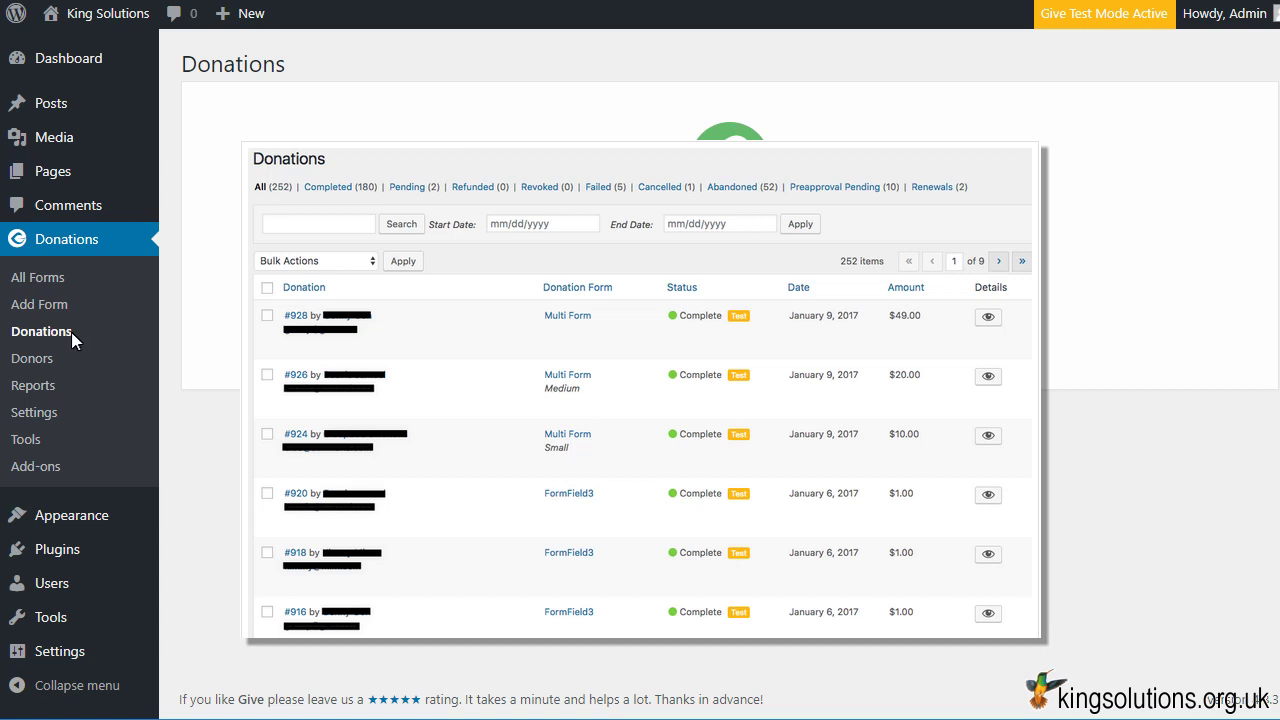
click(88, 360)
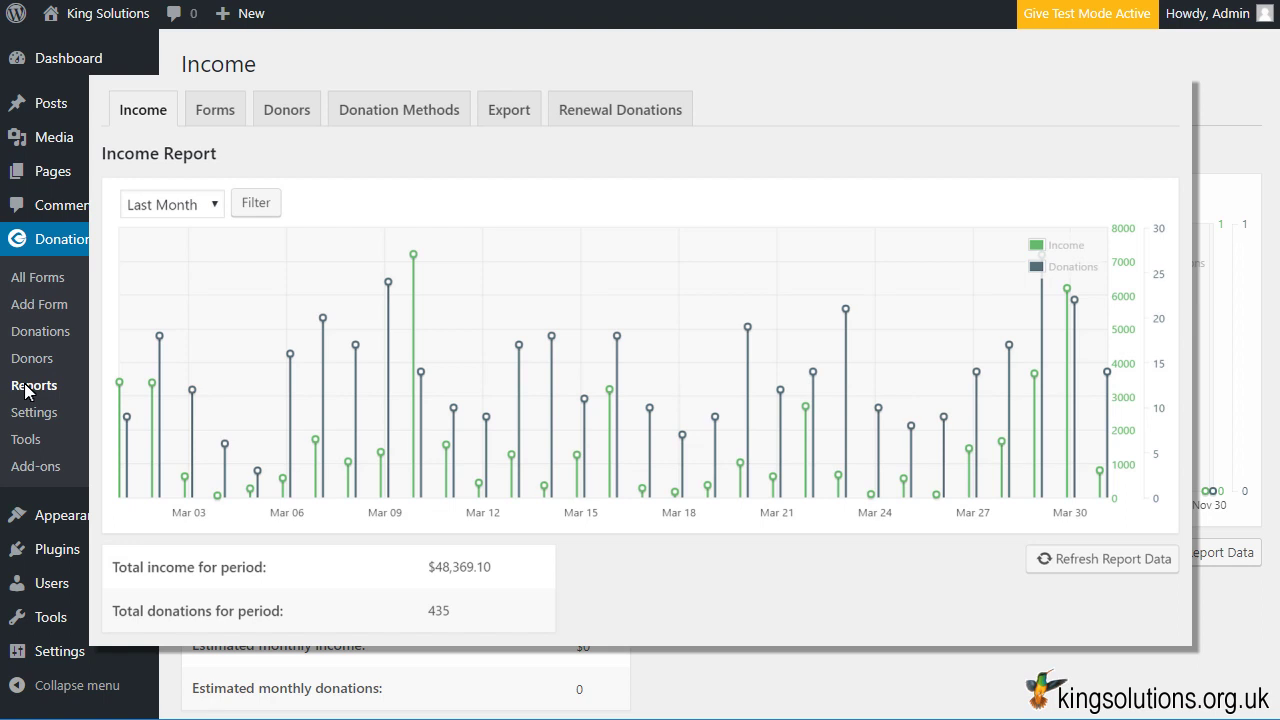
click(294, 110)
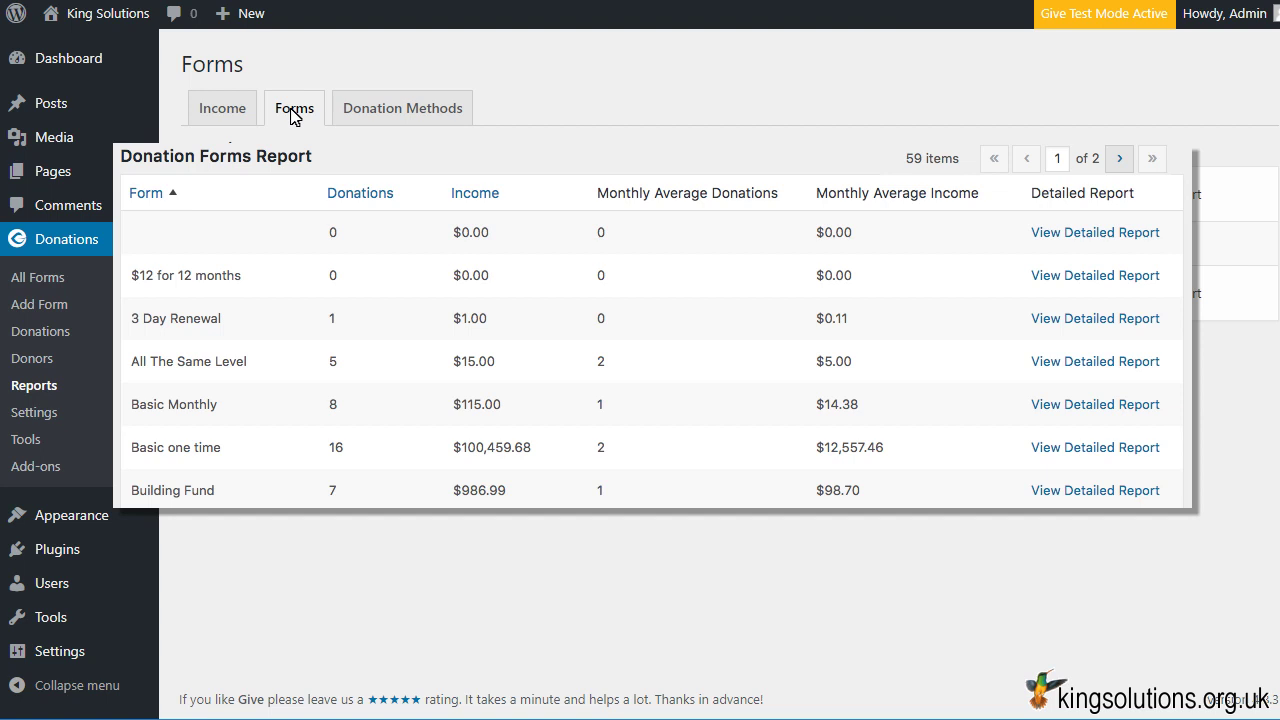
click(421, 115)
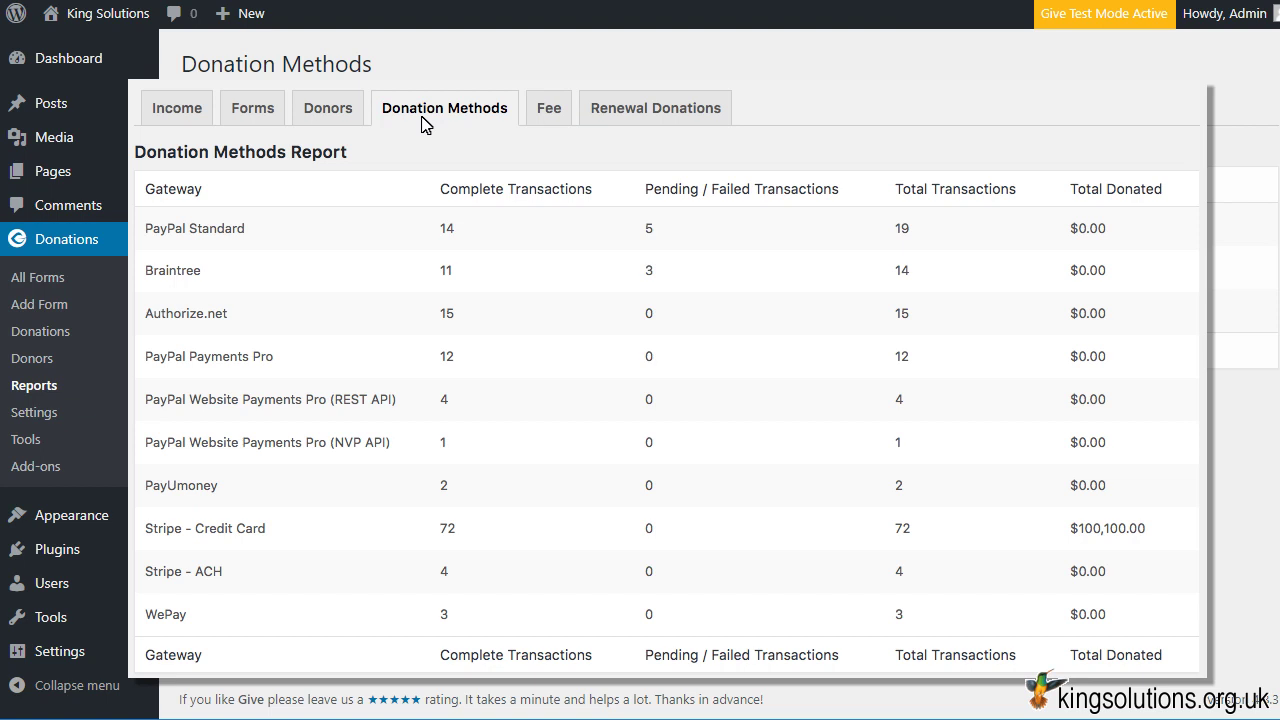
click(224, 114)
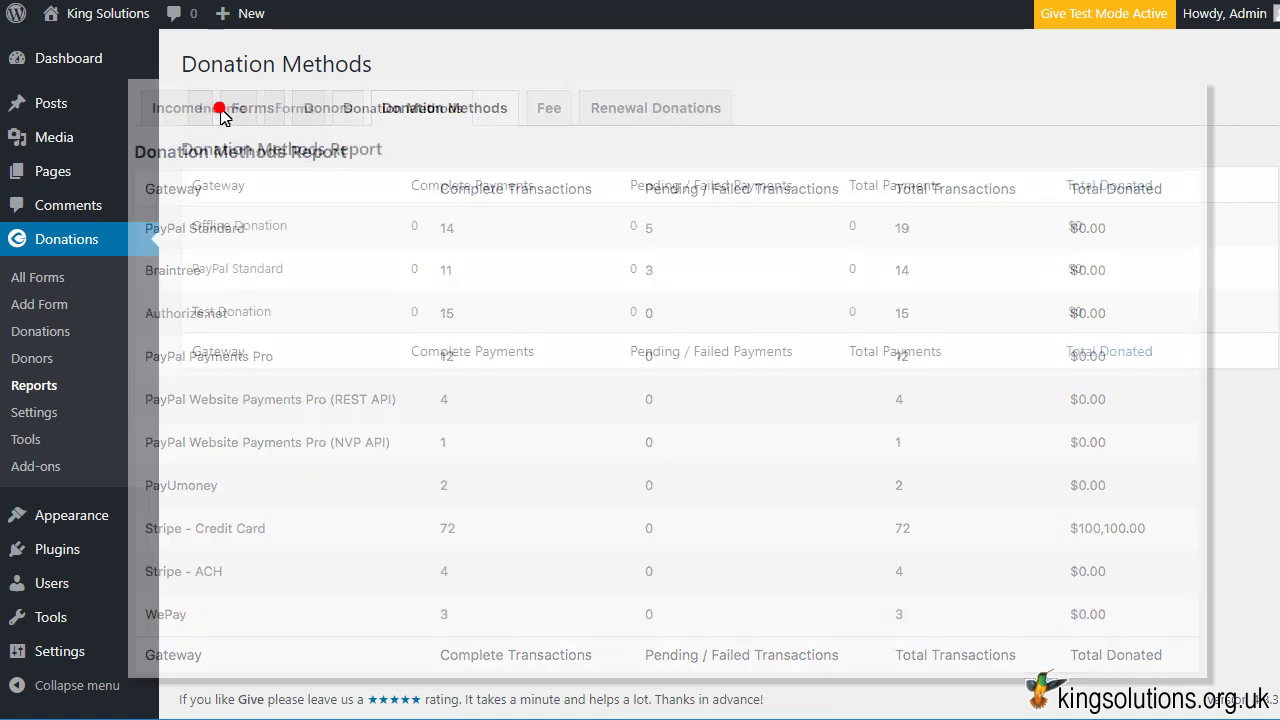
Change the Give base country from United States to United Kingdom and save the general settings
click(43, 411)
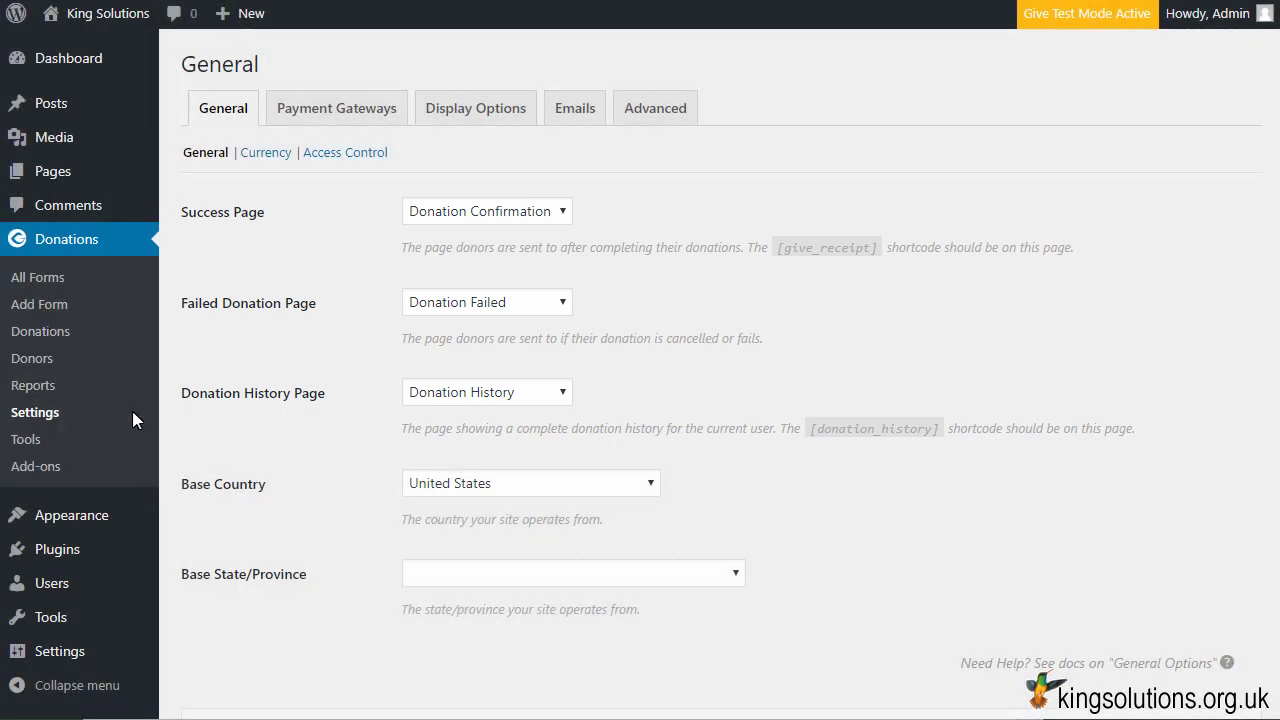
click(560, 210)
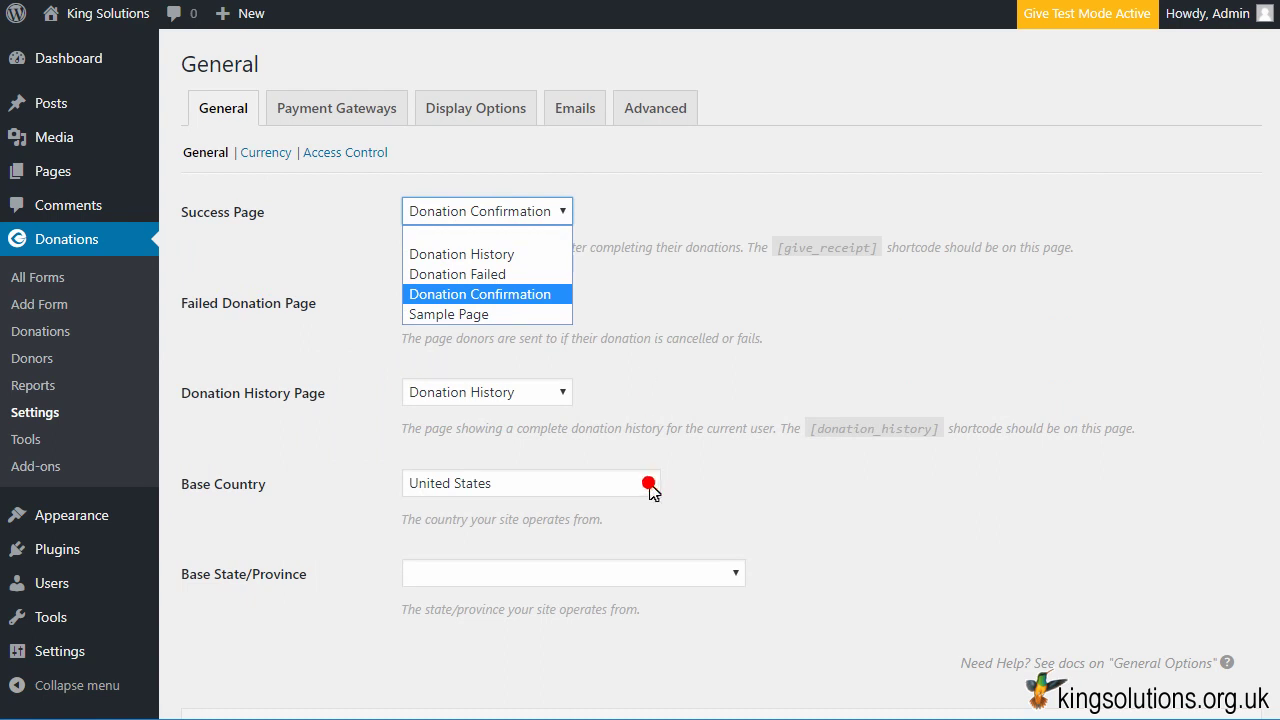
click(650, 485)
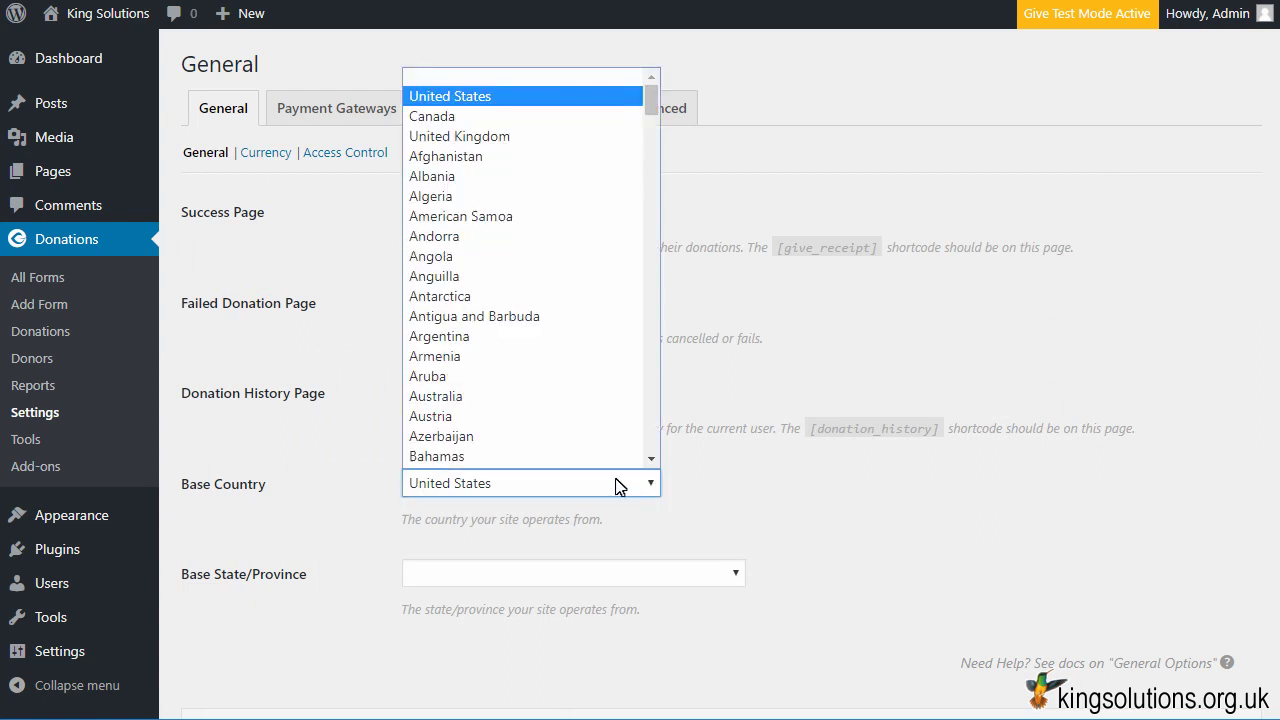
click(500, 136)
scroll(503, 140, down, 1)
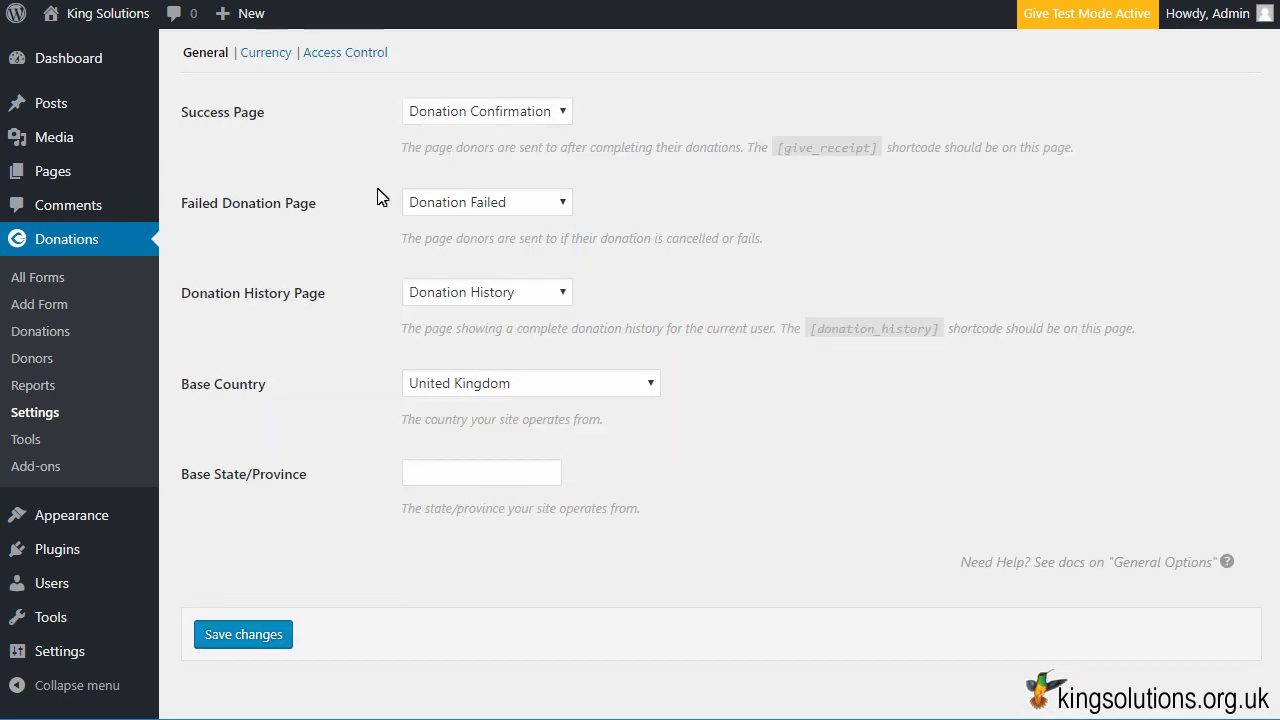
click(275, 632)
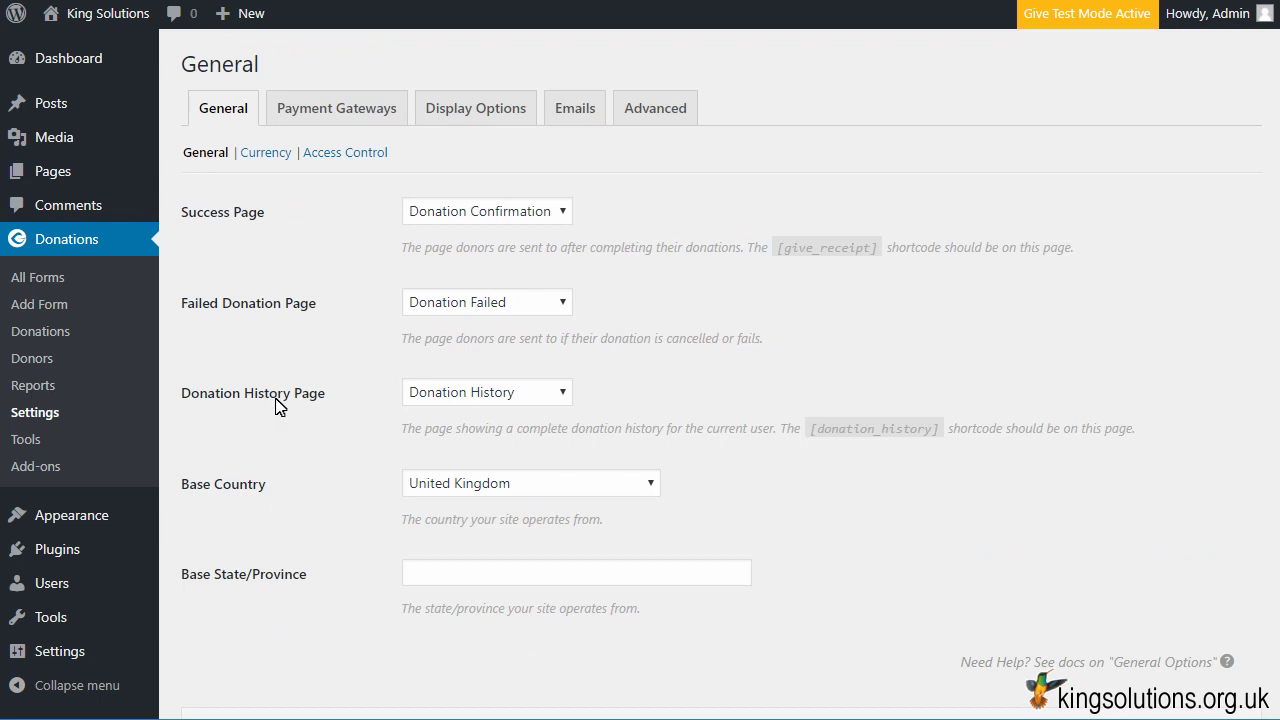
Look over the Currency and Access Control settings, then go to Payment Gateways
click(277, 155)
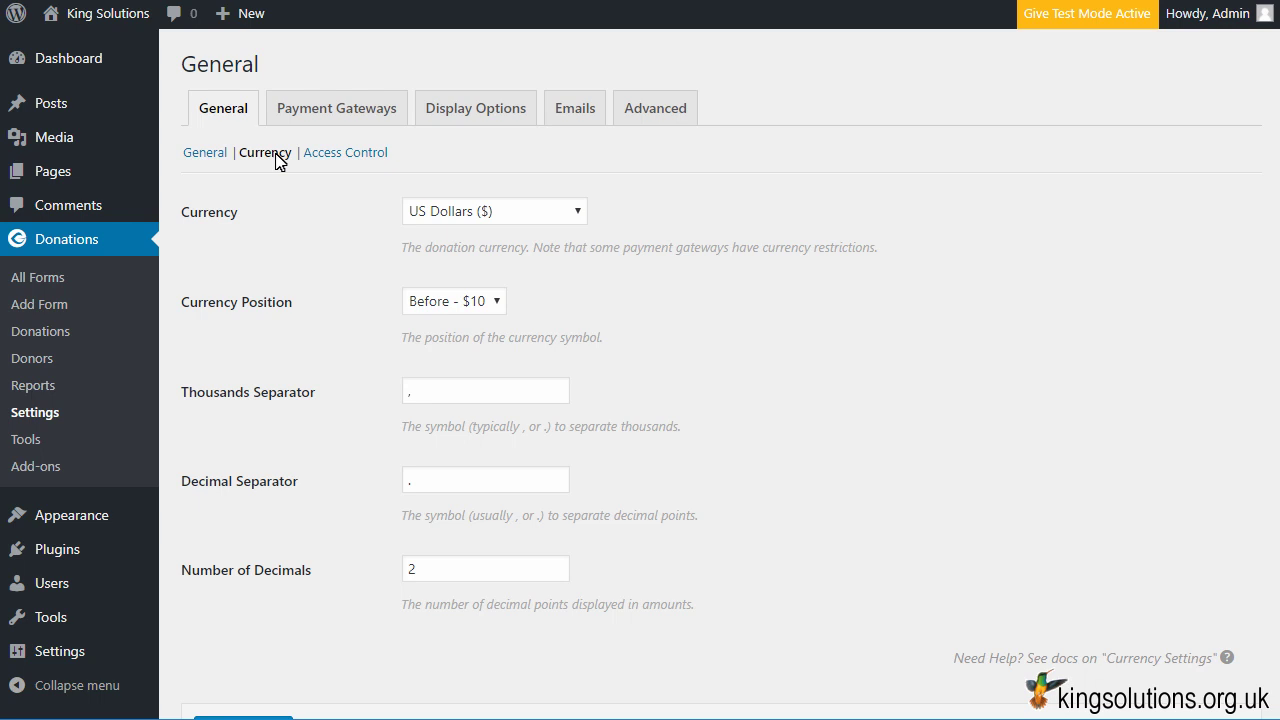
click(339, 155)
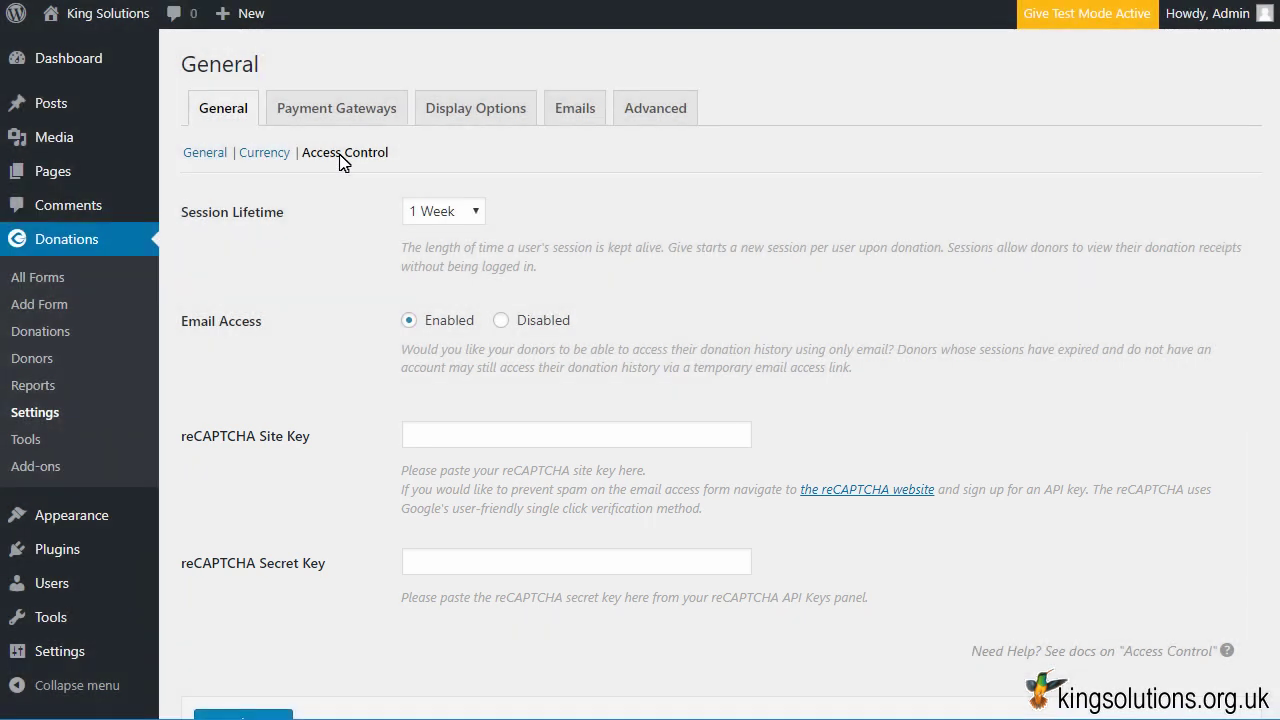
click(341, 108)
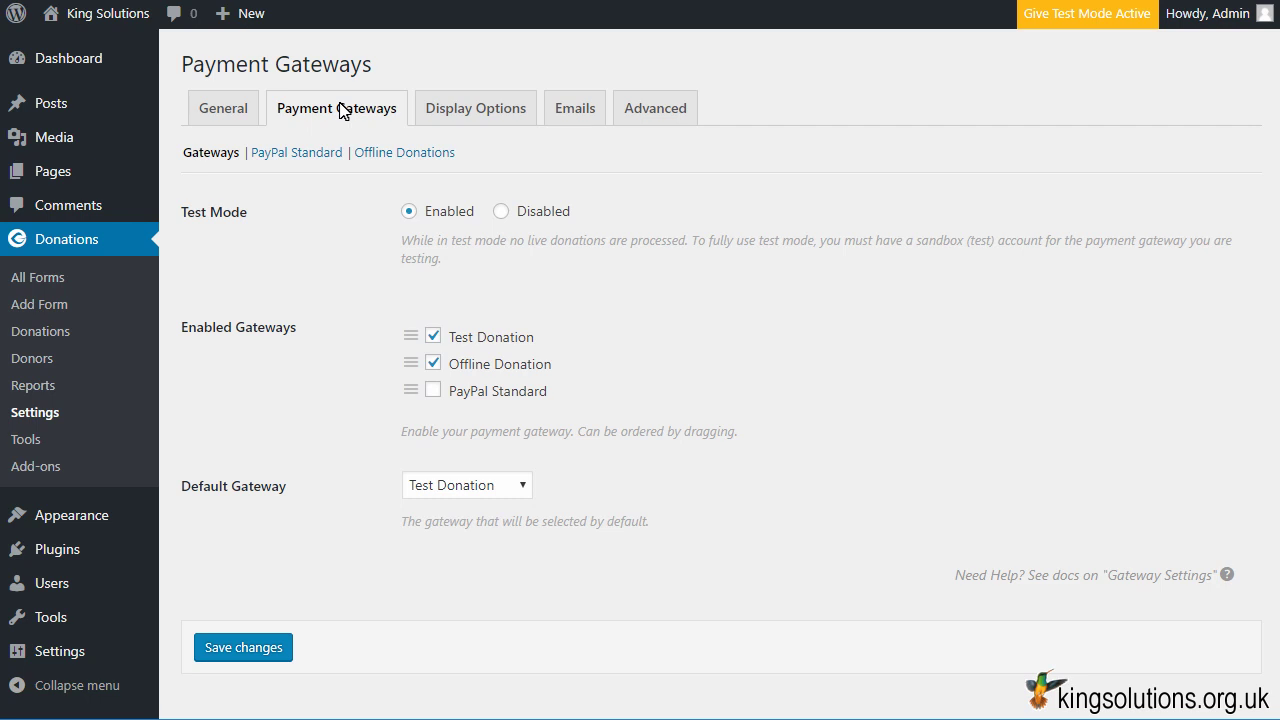
Enable PayPal Standard as a gateway, save, and open its gateway settings
click(433, 391)
click(518, 487)
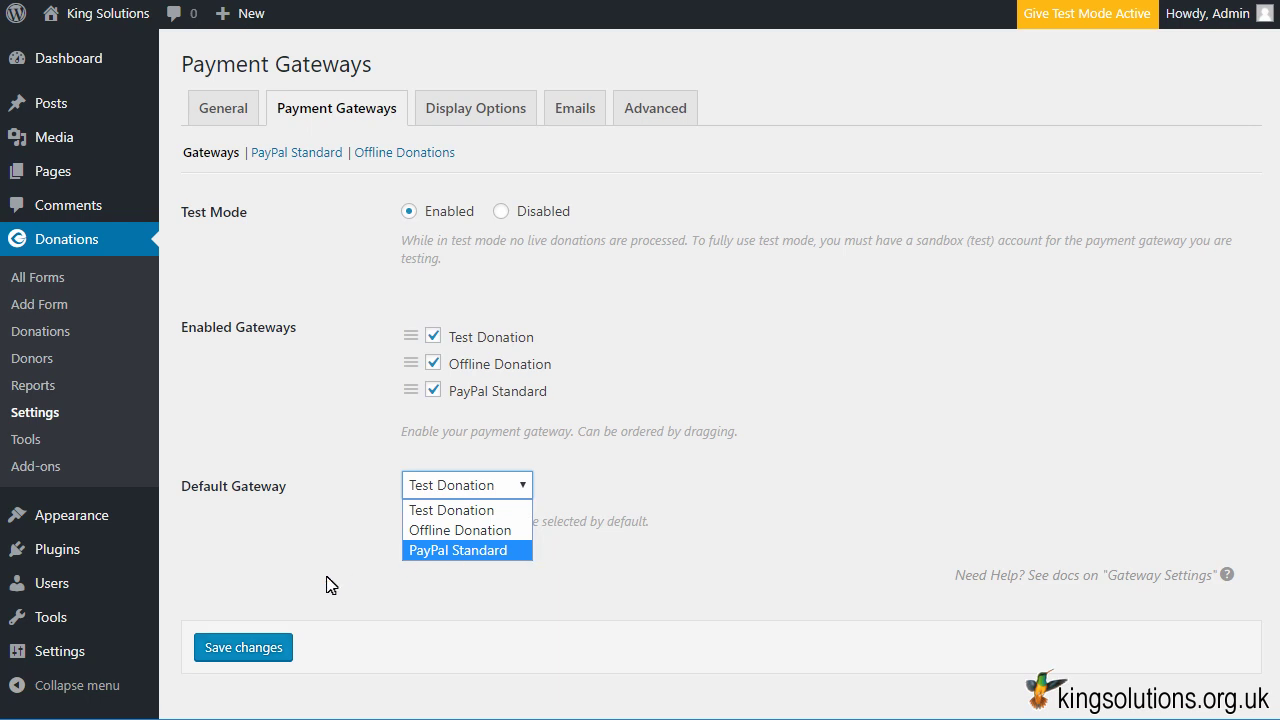
click(266, 651)
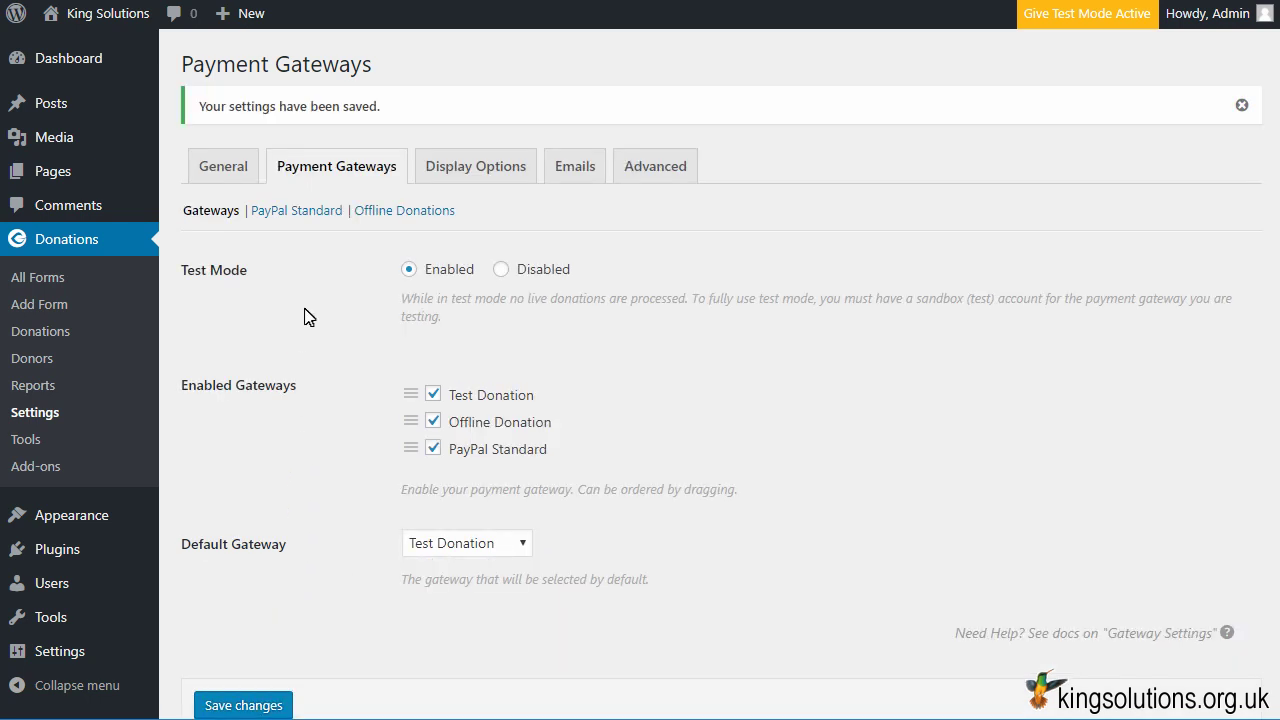
click(300, 210)
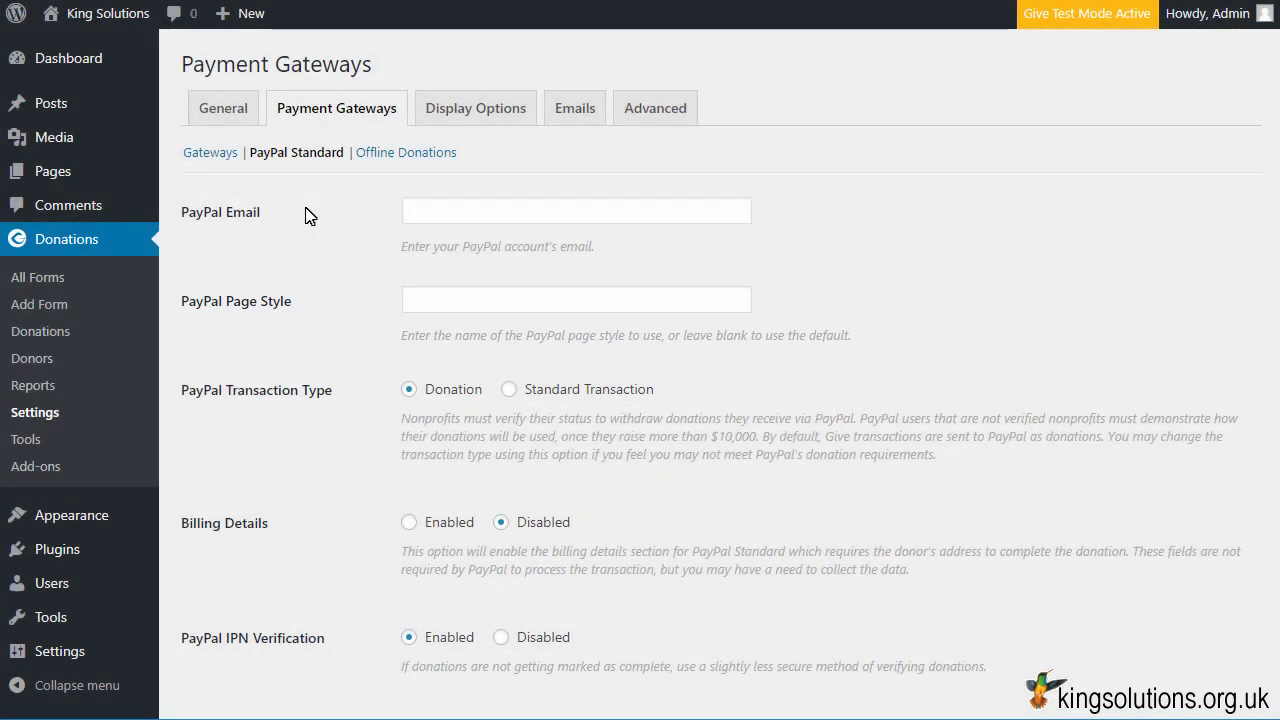
Review the Offline Donations gateway settings and their instructions
click(393, 153)
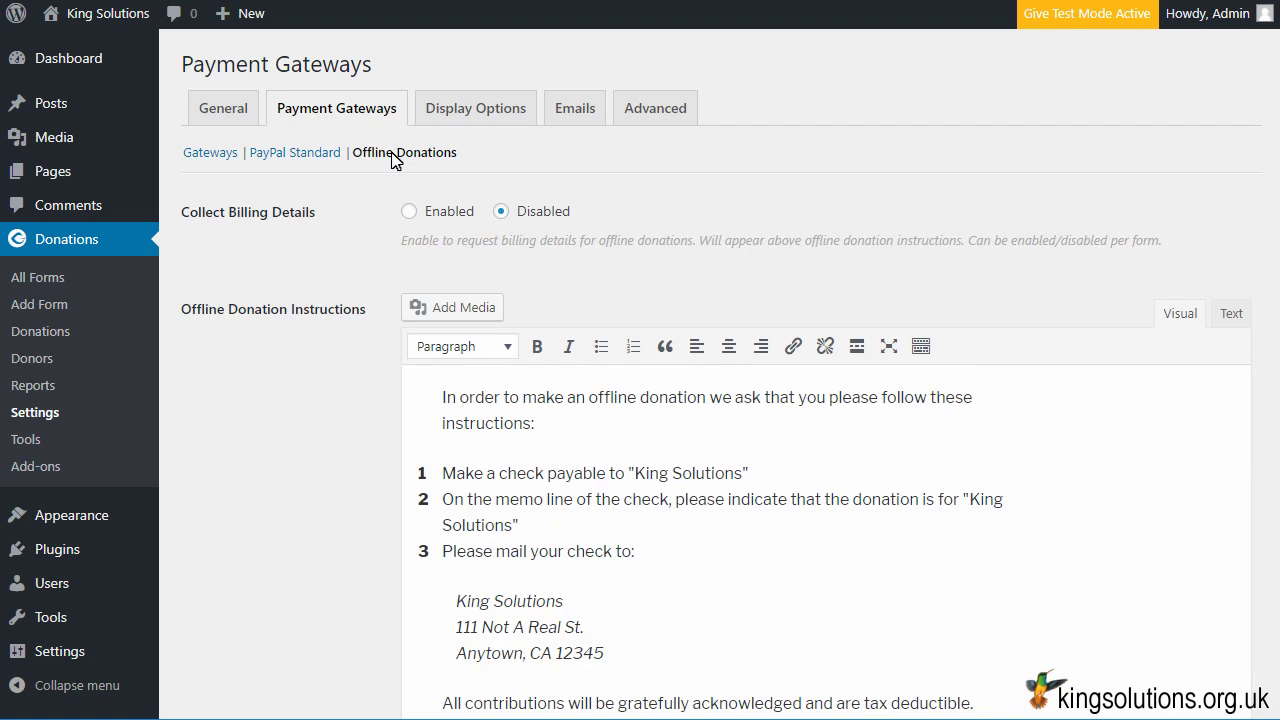
scroll(393, 160, down, 2)
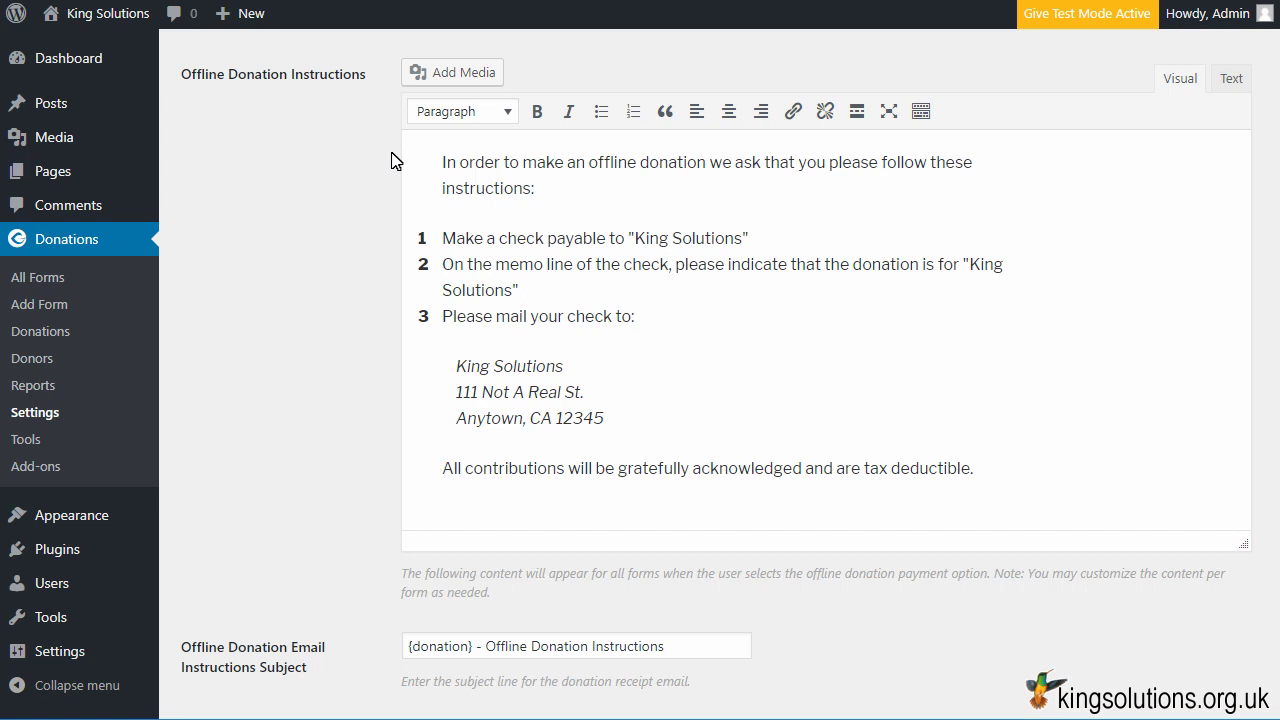
scroll(393, 160, down, 5)
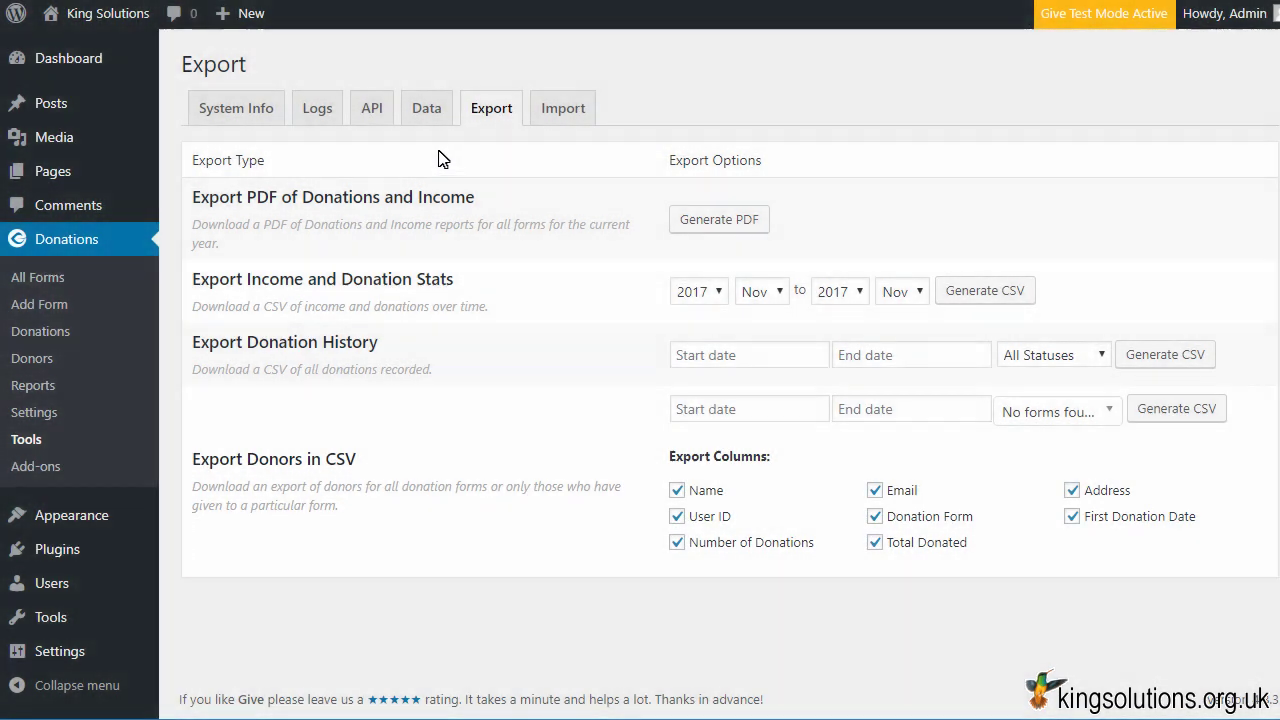
View the Tools import options and start a donation CSV import
click(564, 108)
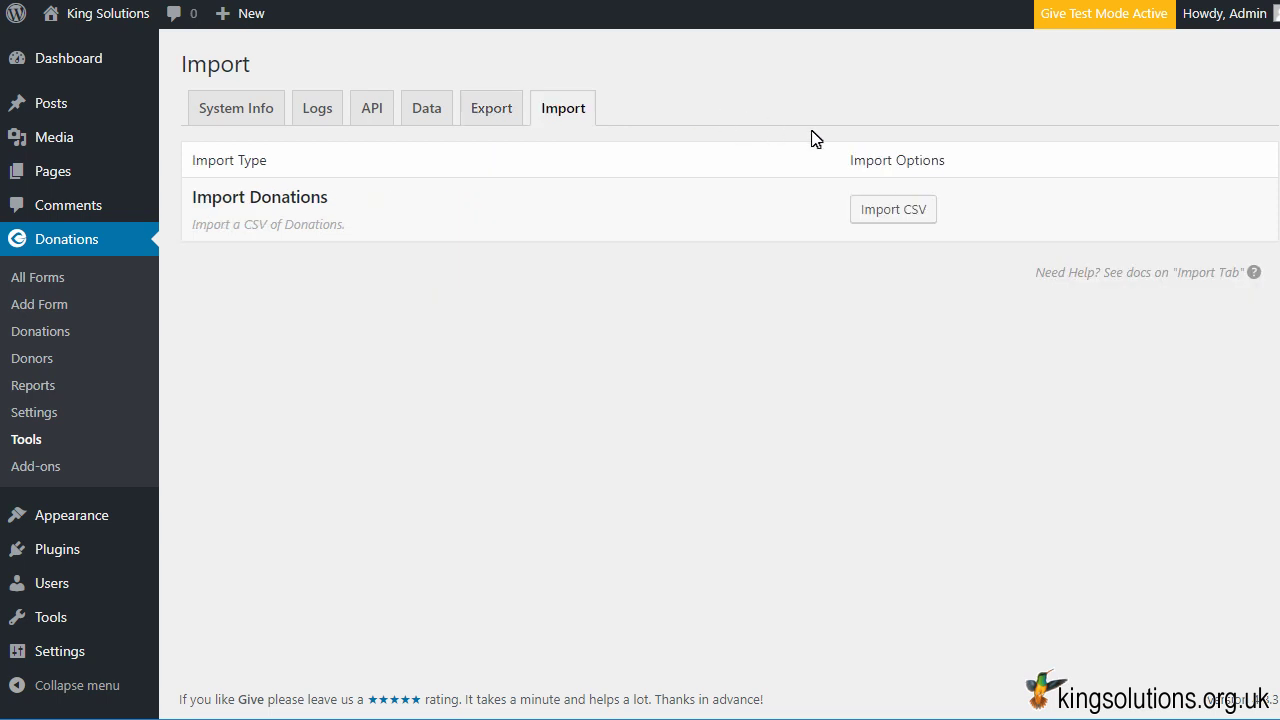
click(886, 208)
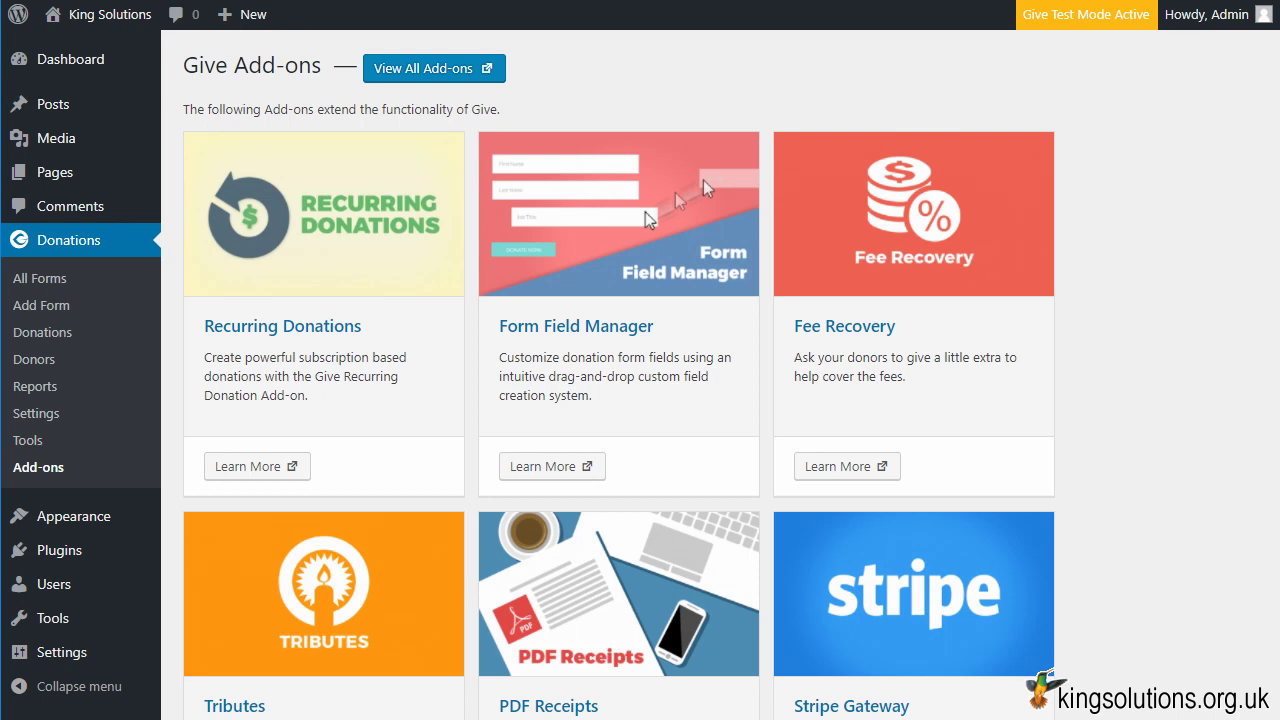
Scroll through the Give add-ons list past 2Checkout, iATS, PayPal Pro, Paytm, PayUmoney and Paymill
scroll(640, 400, down, 5)
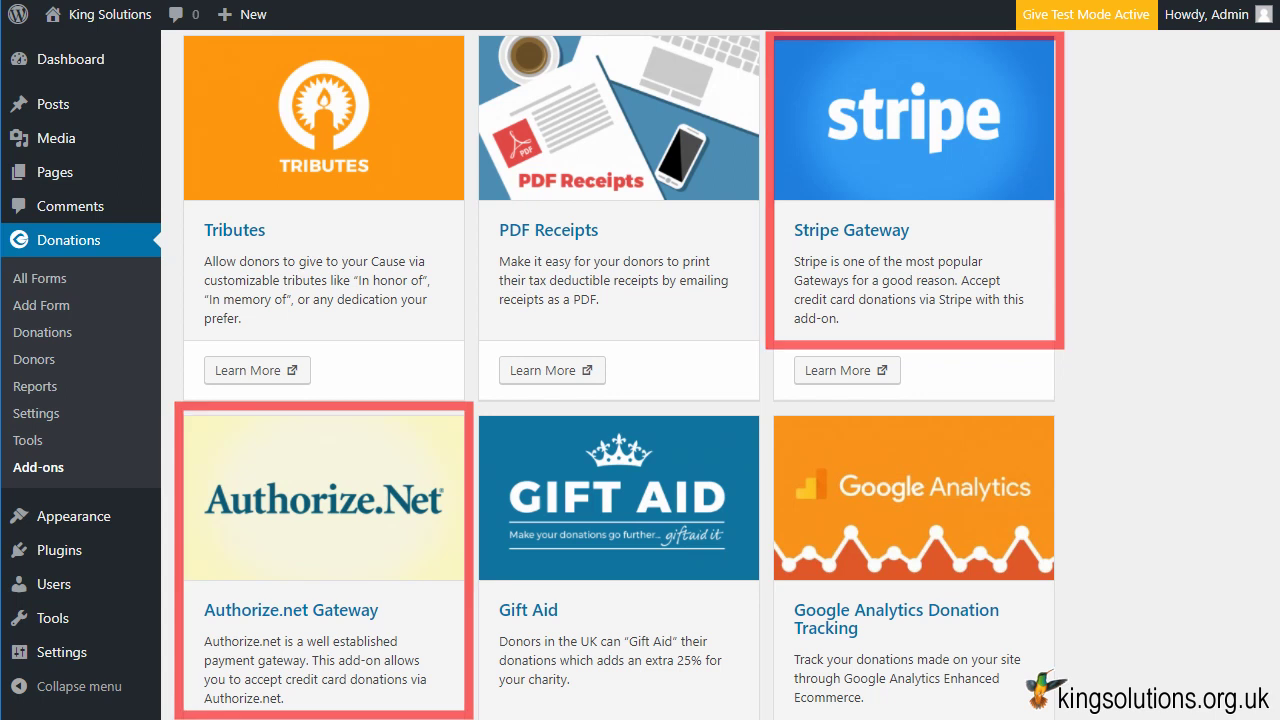
scroll(640, 400, down, 10)
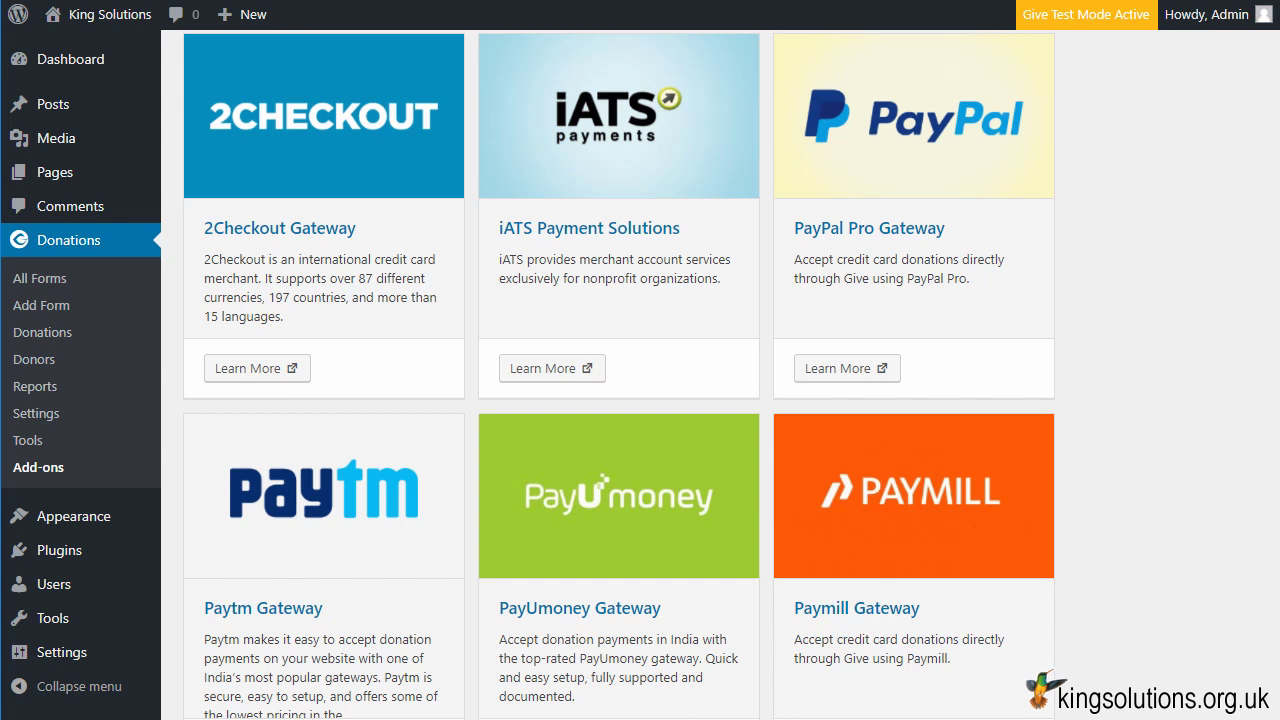
Scroll further to show Braintree Gateway, Manual Donations, Zapier, Per Form Emails, Email Reports and Per Form Gateways
scroll(618, 376, down, 8)
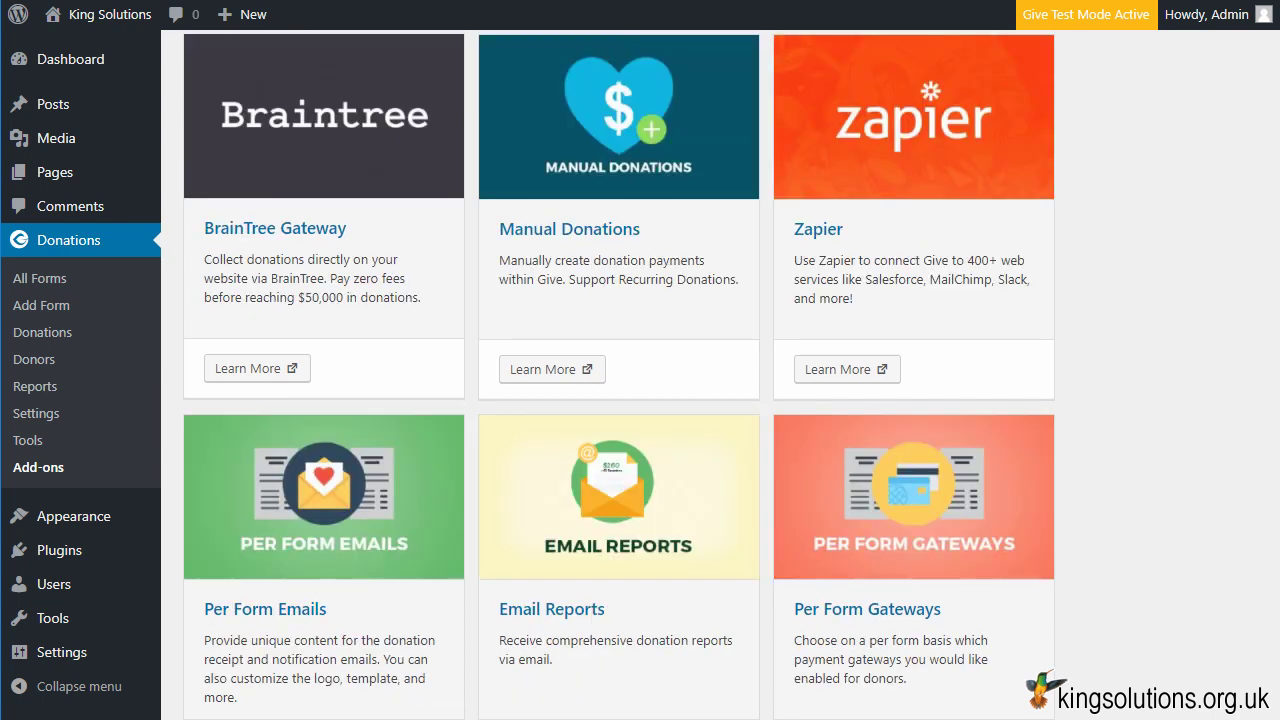